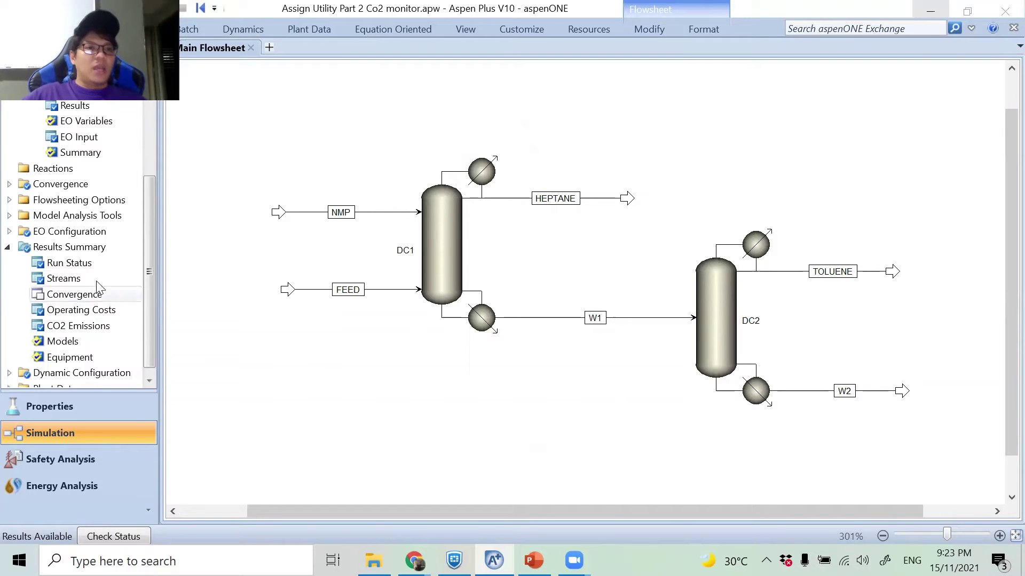
- Review the input of utility U-1, including its specifications, inlet/outlet conditions and carbon tracking settings
{"action": "left_click_drag", "start_coordinate": [151, 260], "coordinate": [163, 185]}
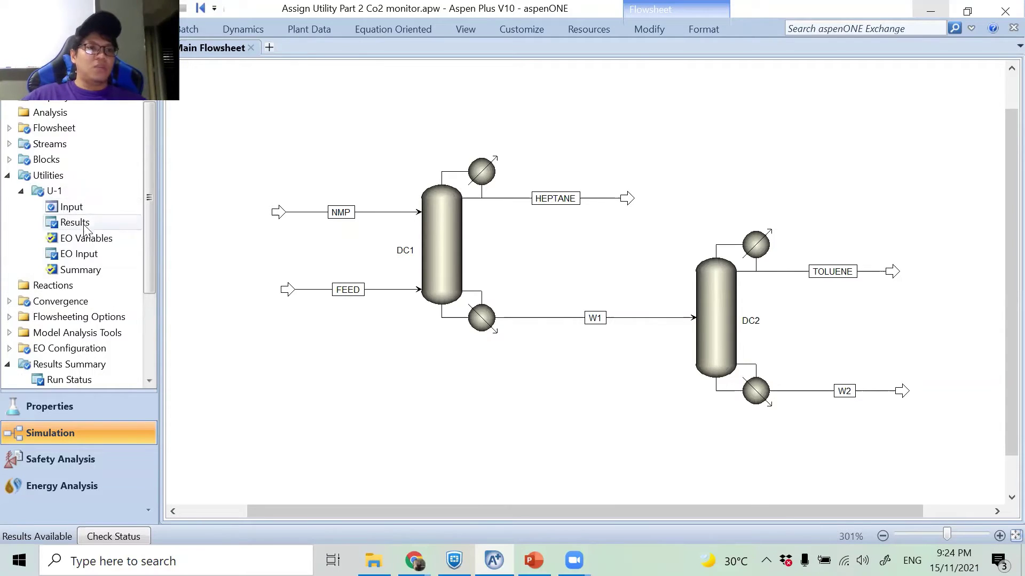
{"action": "left_click", "coordinate": [73, 208]}
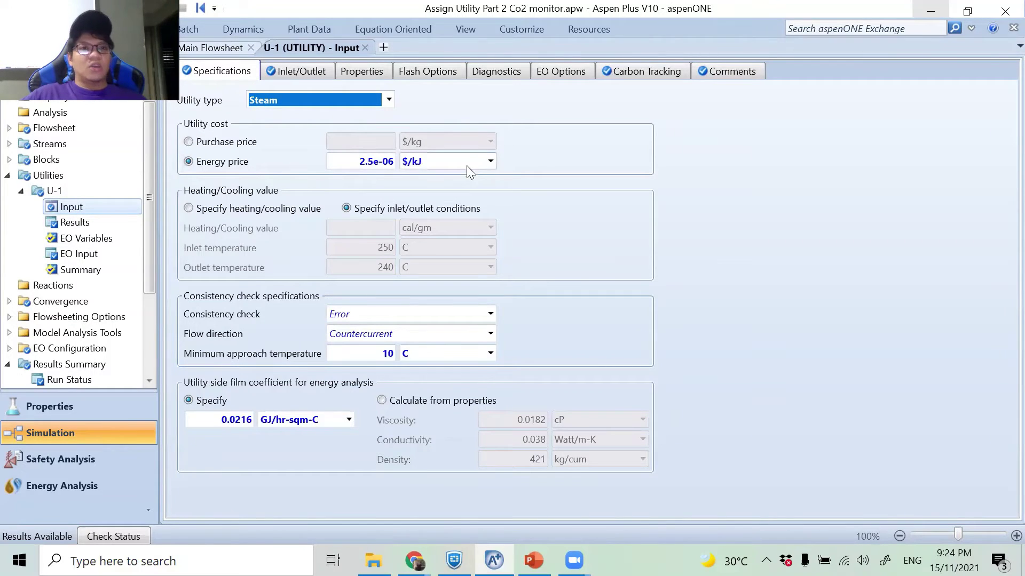
{"action": "left_click", "coordinate": [311, 68]}
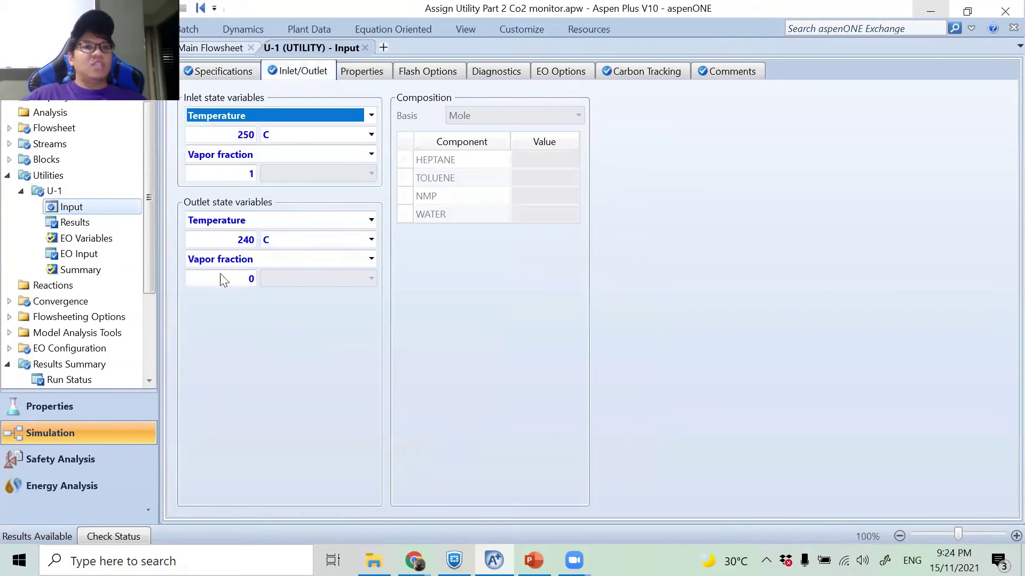
{"action": "left_click", "coordinate": [213, 70]}
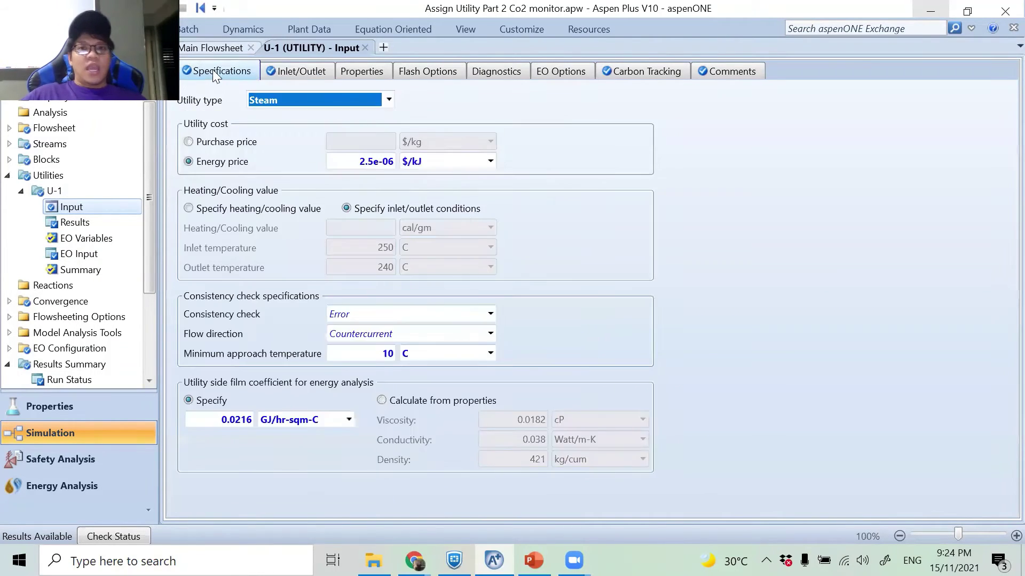
{"action": "left_click", "coordinate": [621, 68]}
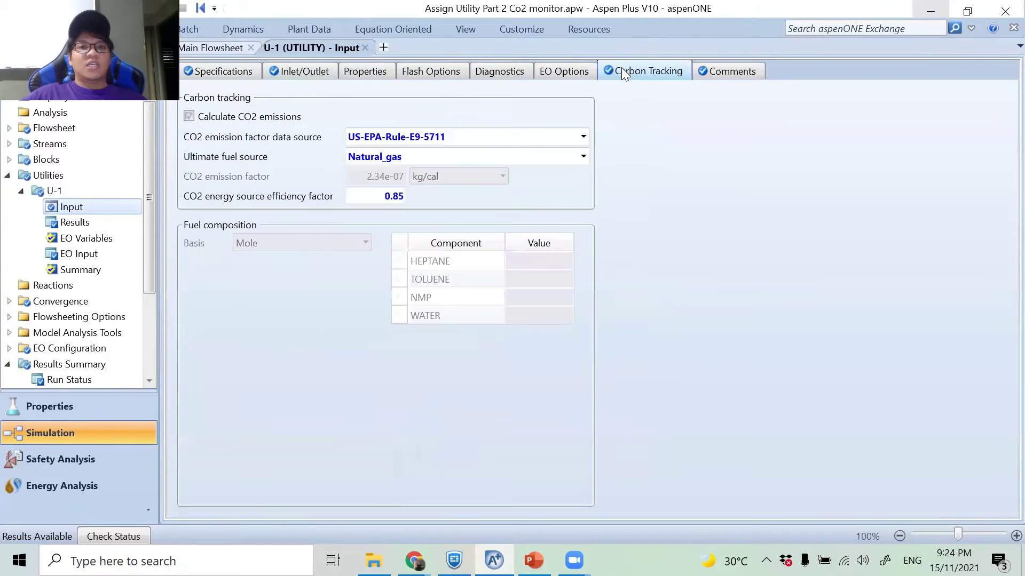
- Examine the available CO2 emission factor data sources and ultimate fuel sources for utility U-1
{"action": "left_click", "coordinate": [584, 137]}
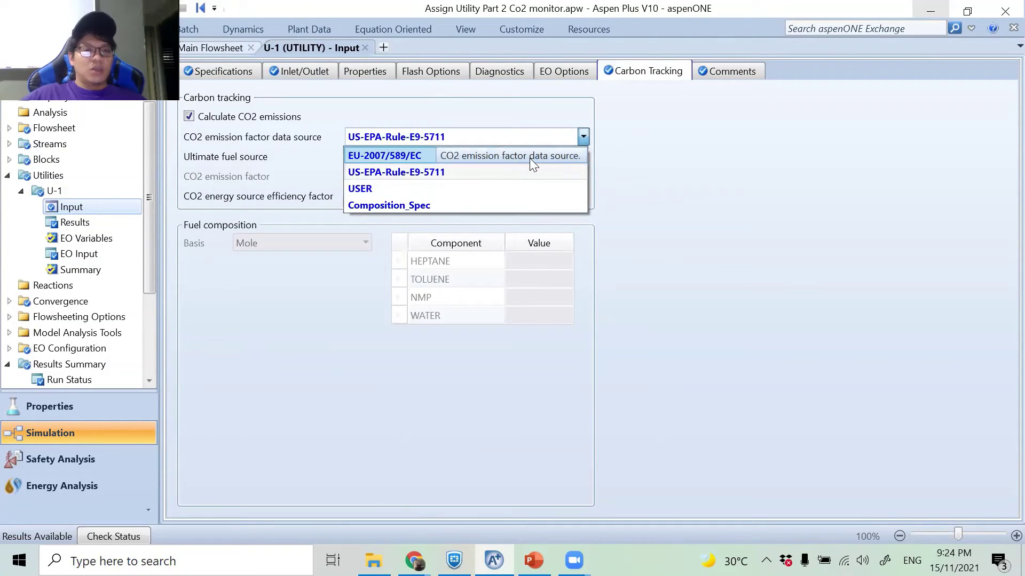
{"action": "left_click", "coordinate": [700, 158]}
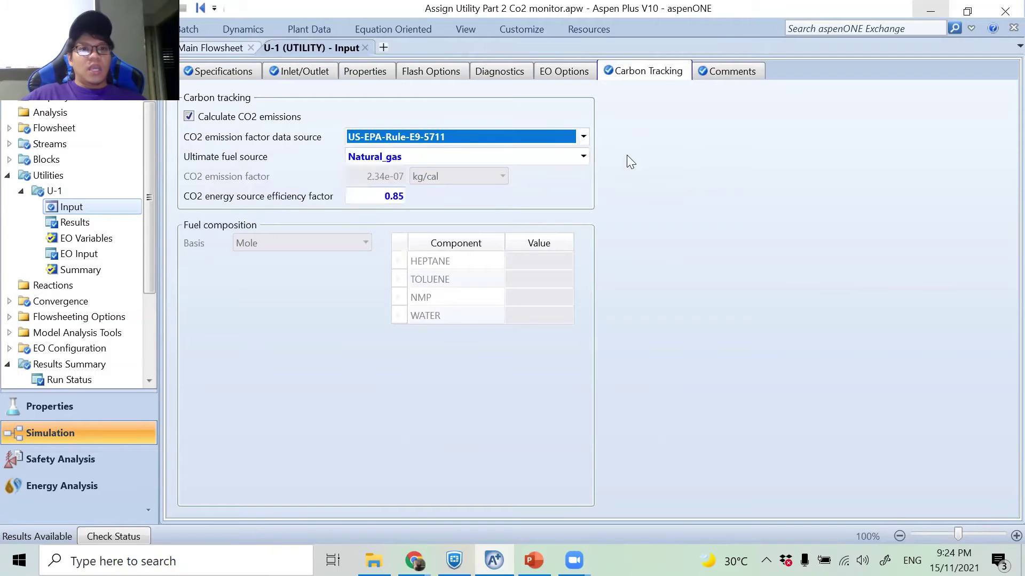
{"action": "left_click", "coordinate": [584, 137]}
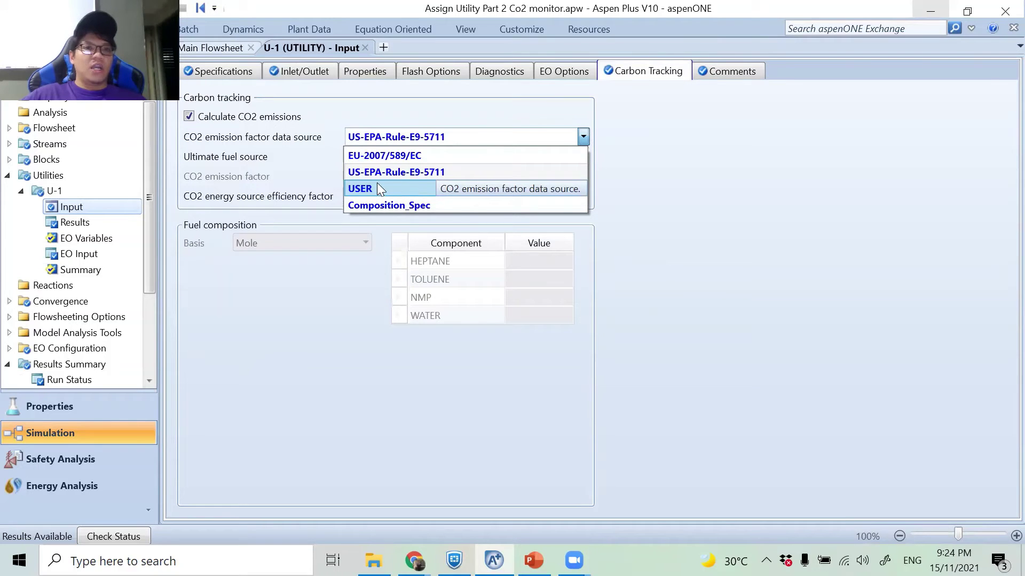
{"action": "left_click", "coordinate": [689, 162]}
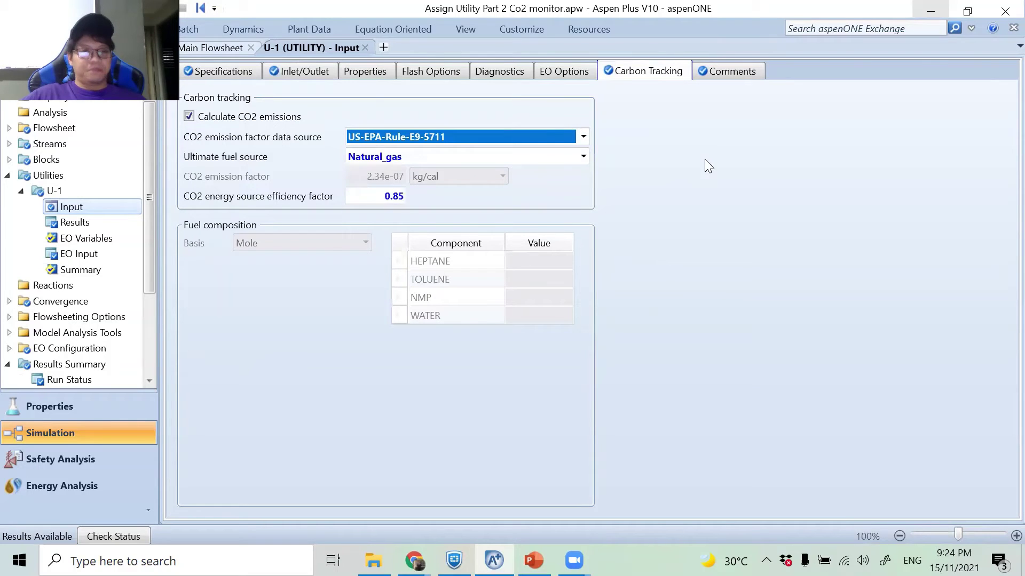
{"action": "left_click", "coordinate": [587, 158]}
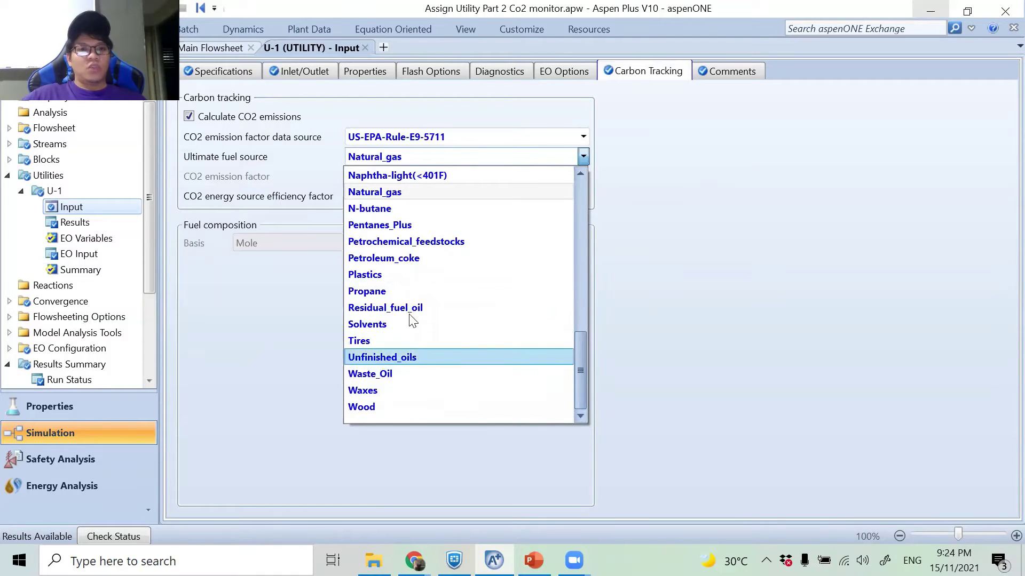
{"action": "left_click_drag", "start_coordinate": [579, 352], "coordinate": [580, 182]}
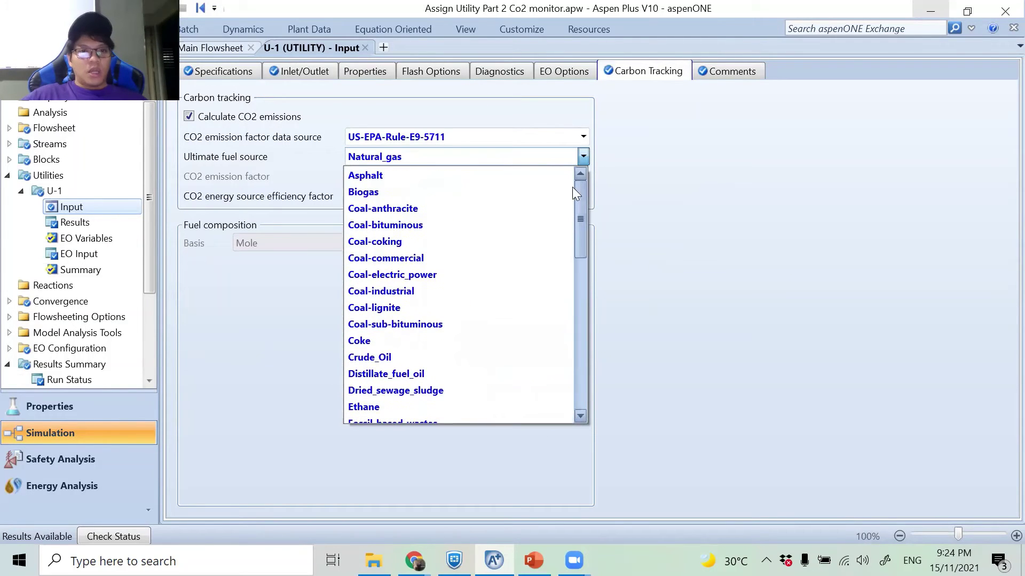
{"action": "left_click_drag", "start_coordinate": [582, 219], "coordinate": [583, 310]}
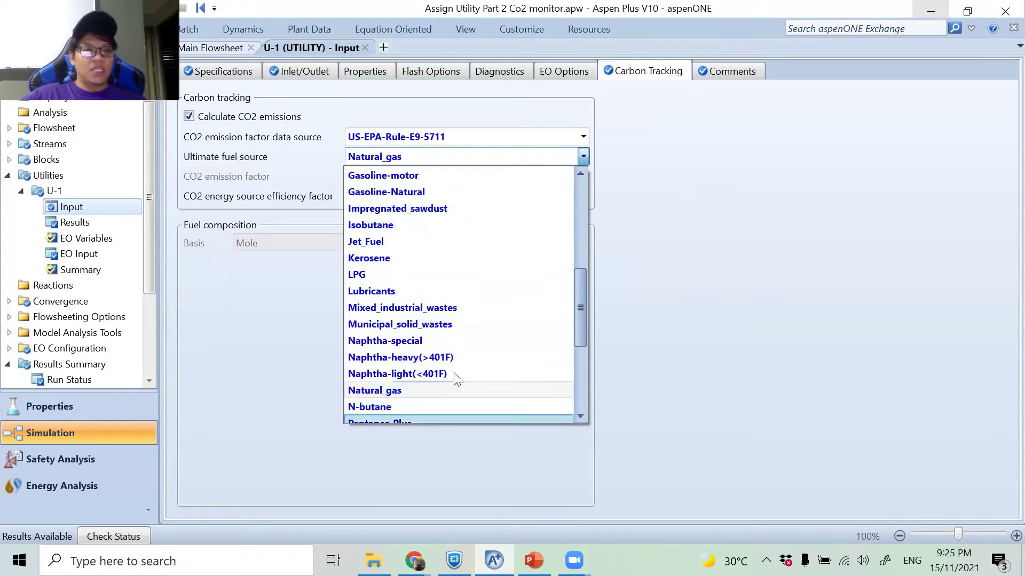
{"action": "scroll", "coordinate": [447, 374], "scroll_direction": "down", "scroll_amount": 1}
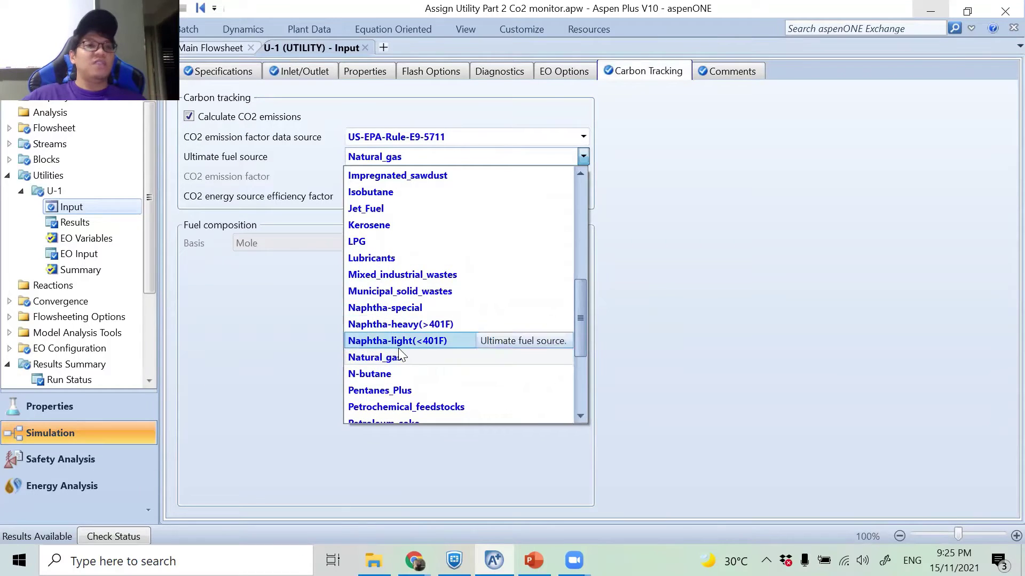
{"action": "left_click", "coordinate": [757, 260]}
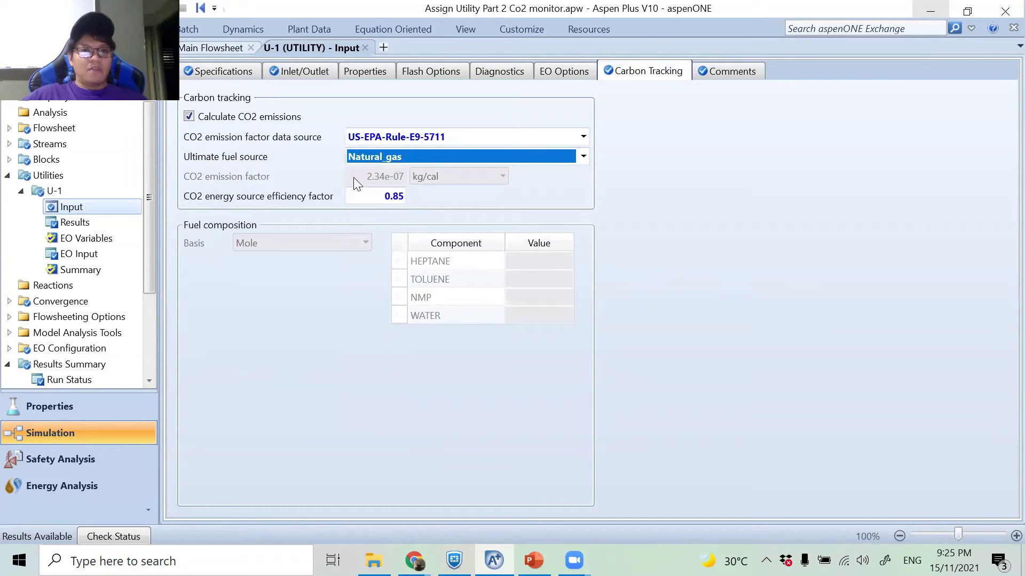
{"action": "left_click", "coordinate": [555, 187]}
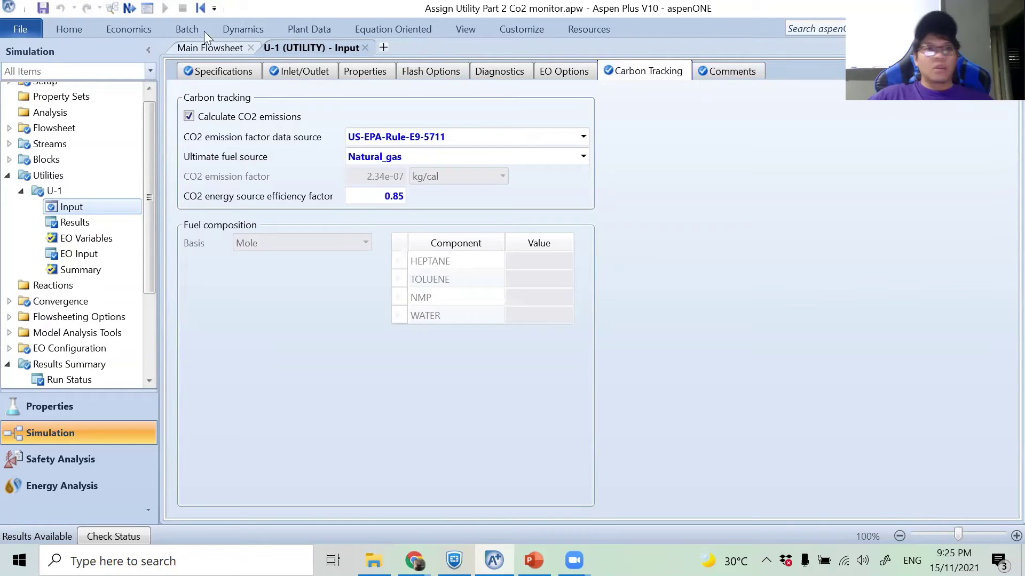
- Display the run status results form and inspect the plant's CO2 emissions in the results summary
{"action": "left_click", "coordinate": [124, 12]}
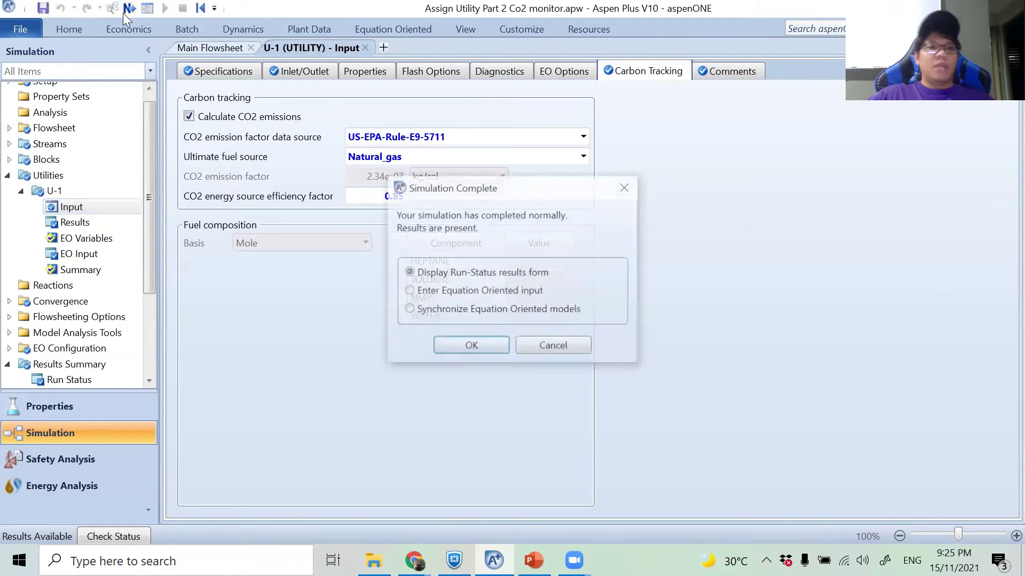
{"action": "left_click", "coordinate": [471, 346]}
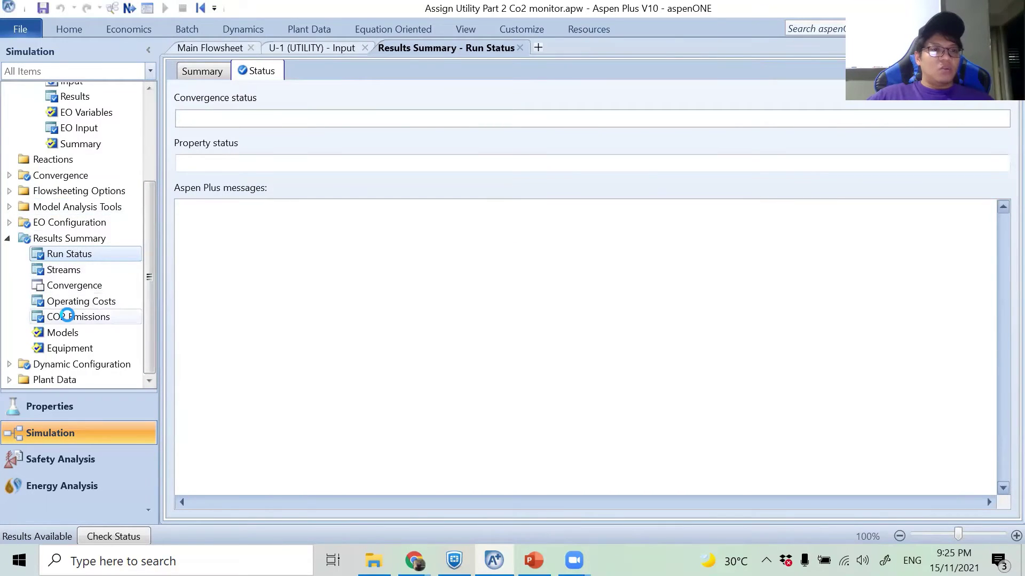
{"action": "left_click", "coordinate": [70, 319]}
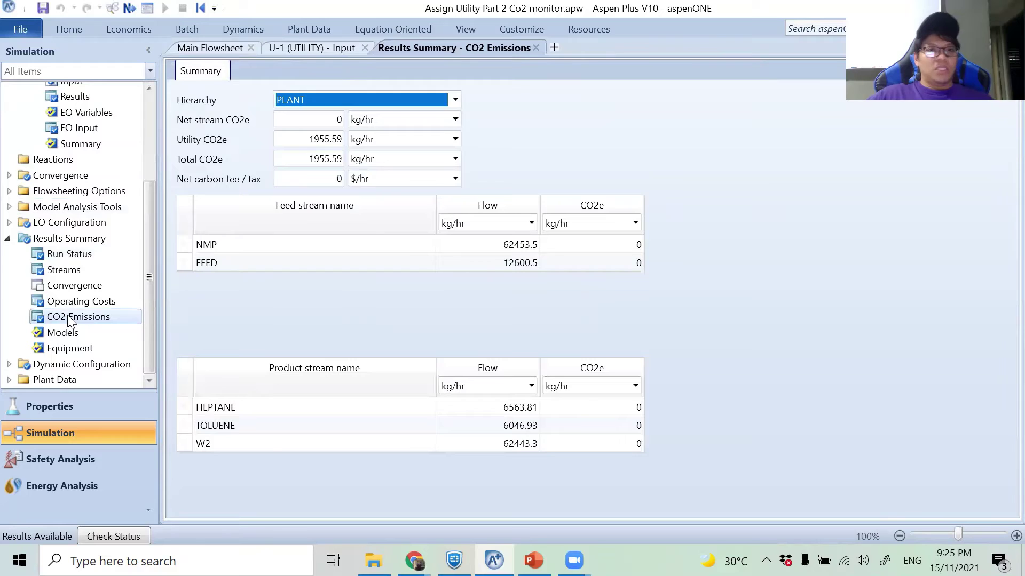
{"action": "left_click", "coordinate": [606, 140]}
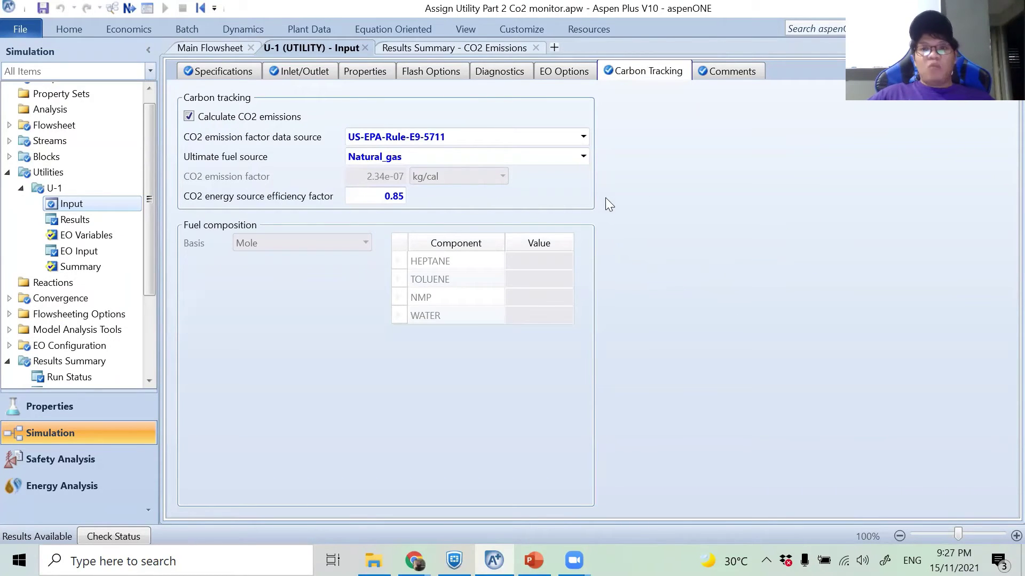
- Change the ultimate fuel source of utility U-1 to Coal-industrial in its carbon tracking settings
{"action": "left_click", "coordinate": [583, 155]}
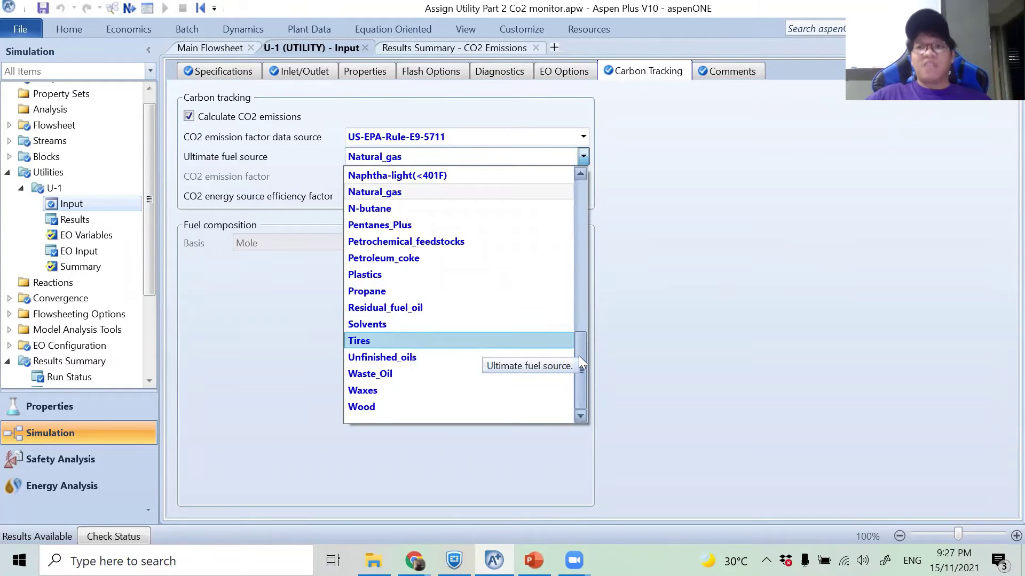
{"action": "left_click_drag", "start_coordinate": [578, 356], "coordinate": [587, 204]}
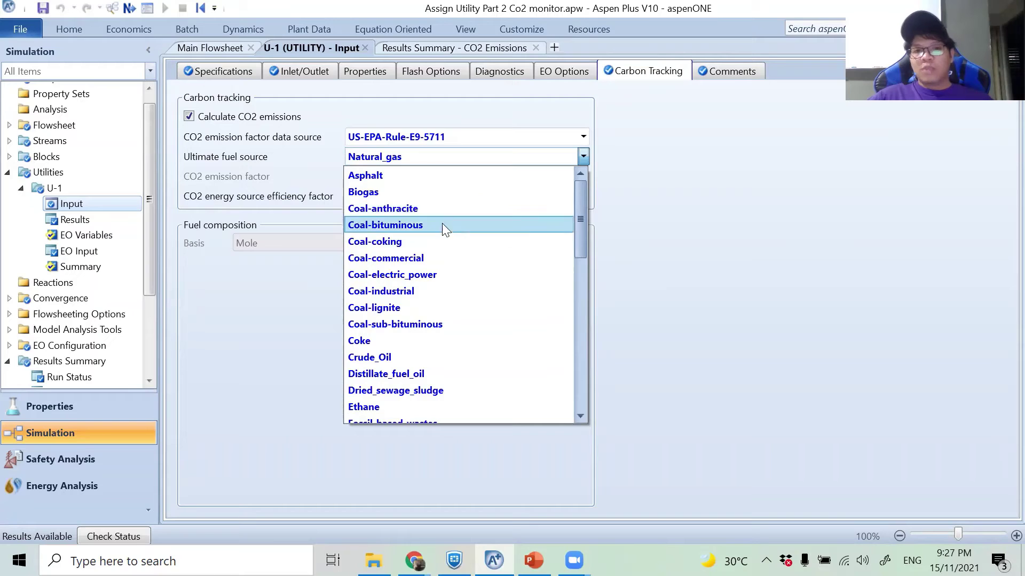
{"action": "left_click", "coordinate": [436, 290]}
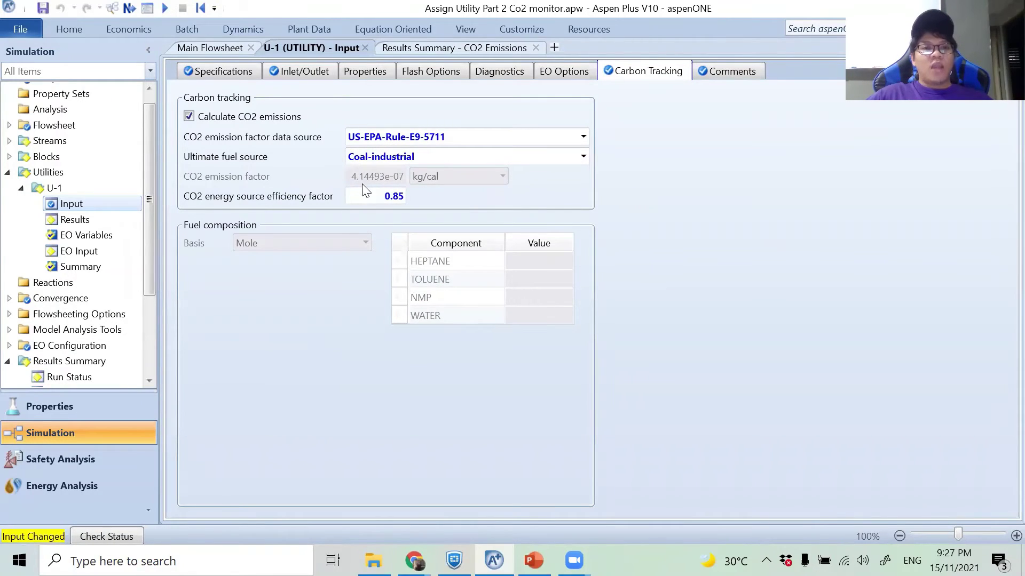
{"action": "mouse_move", "coordinate": [396, 178]}
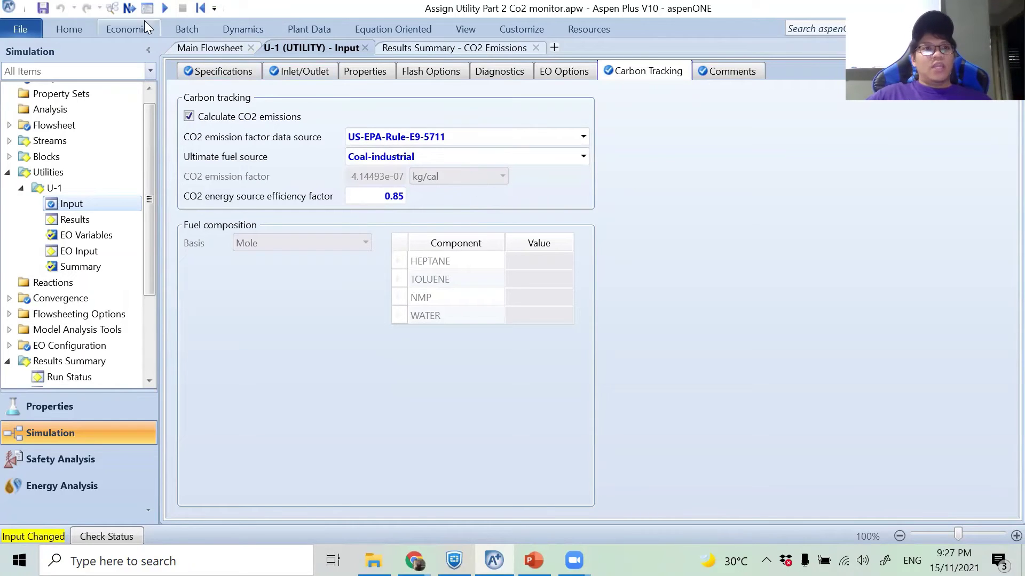
- Run the simulation with the changed fuel source and inspect the CO2 emissions in the results summary
{"action": "left_click", "coordinate": [130, 8]}
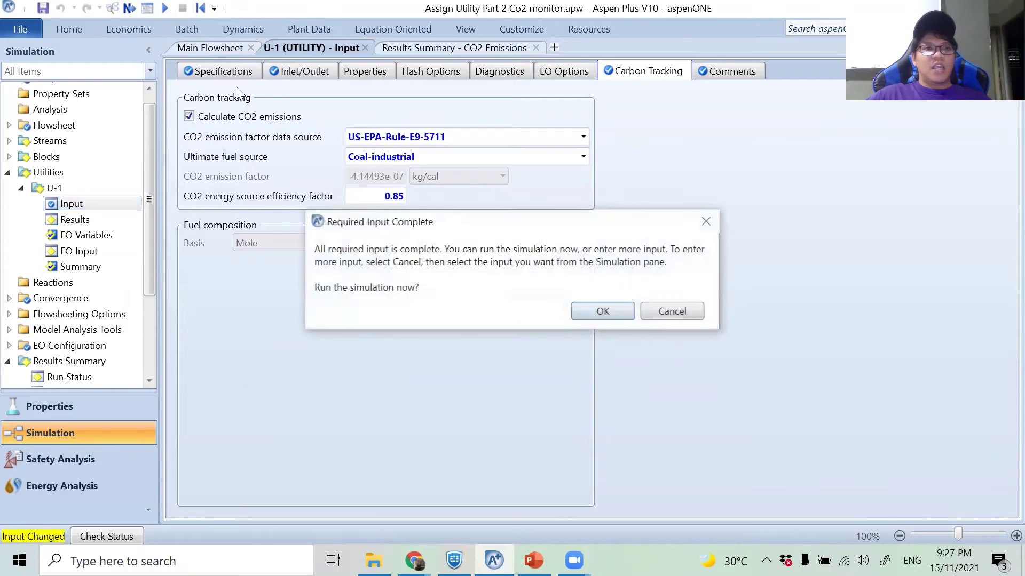
{"action": "left_click", "coordinate": [605, 311]}
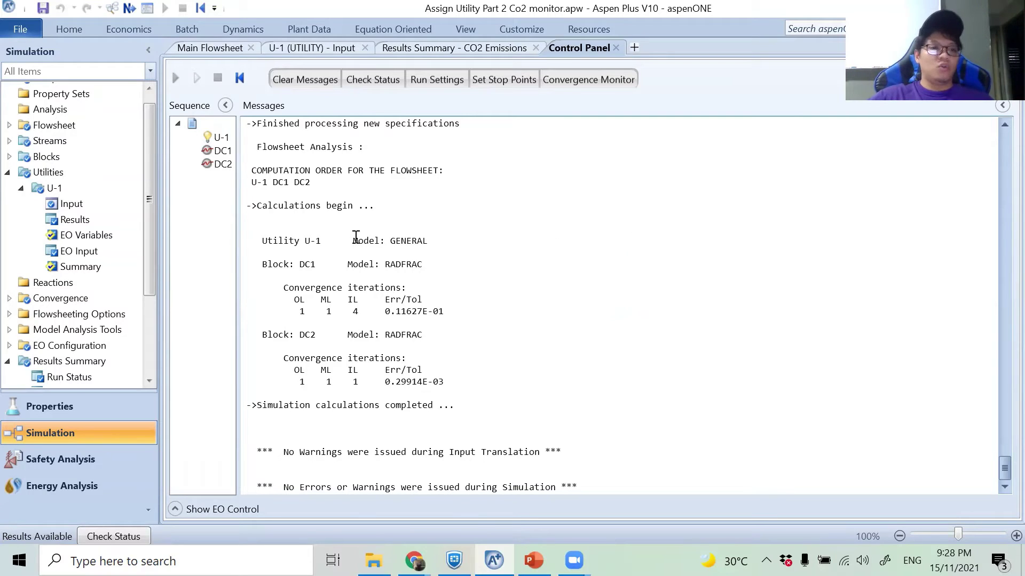
{"action": "left_click_drag", "start_coordinate": [147, 158], "coordinate": [147, 236]}
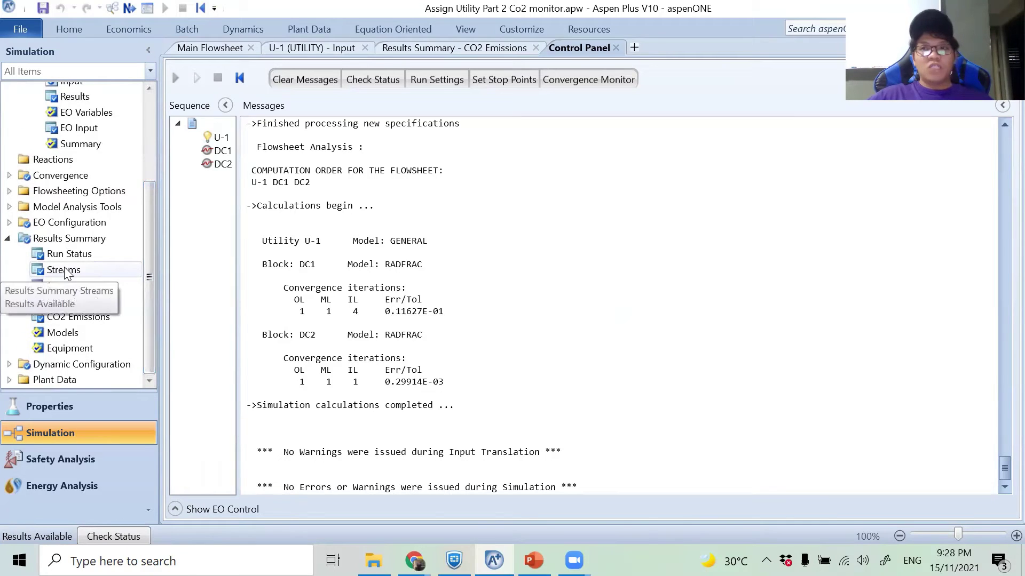
{"action": "left_click", "coordinate": [75, 317]}
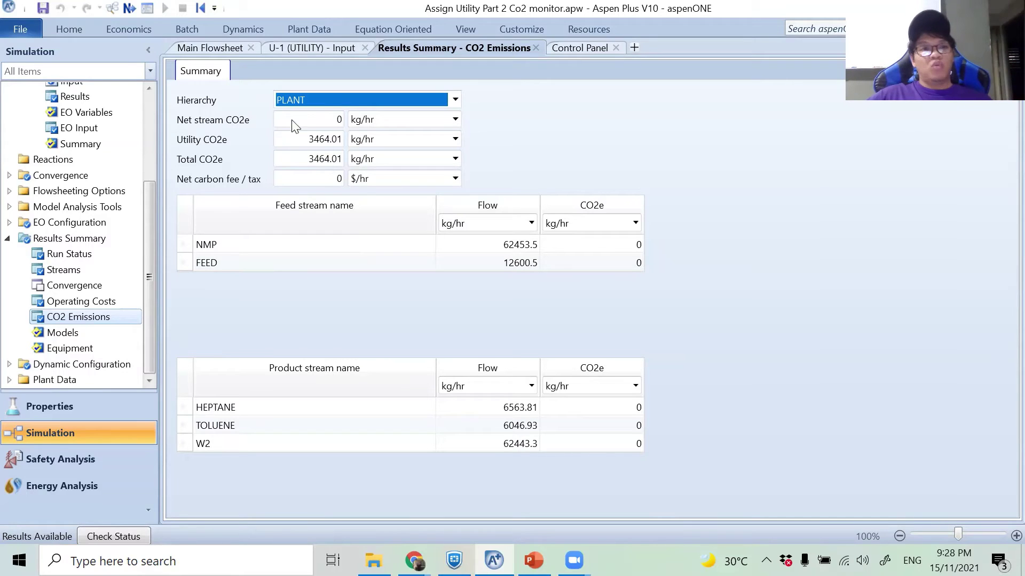
{"action": "left_click", "coordinate": [606, 147]}
- Set utility U-1's CO2 emission factor data source to USER with an emission factor of 0.41449e-7 kg/cal
{"action": "left_click", "coordinate": [324, 50]}
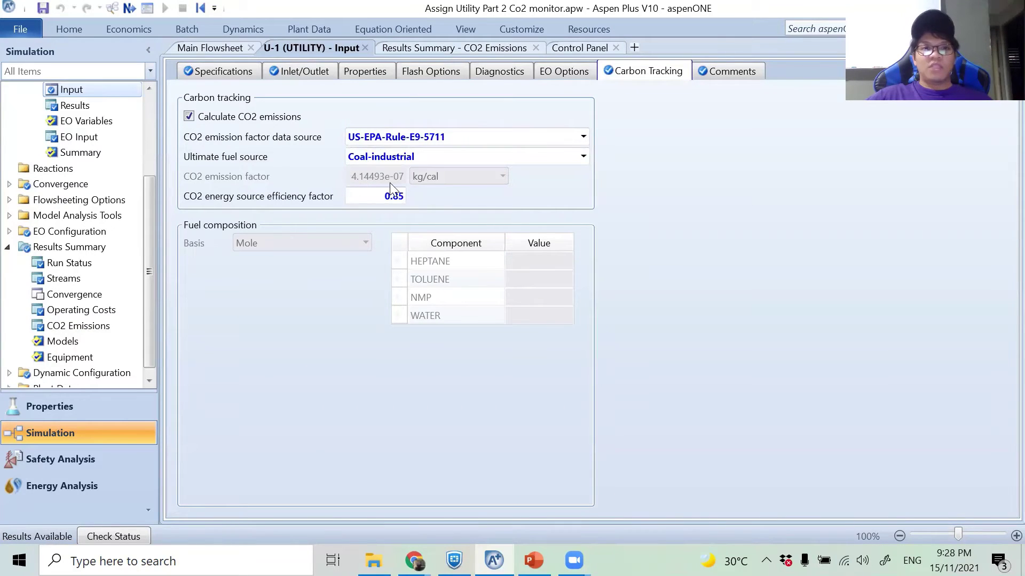
{"action": "left_click", "coordinate": [585, 138]}
{"action": "left_click", "coordinate": [585, 138]}
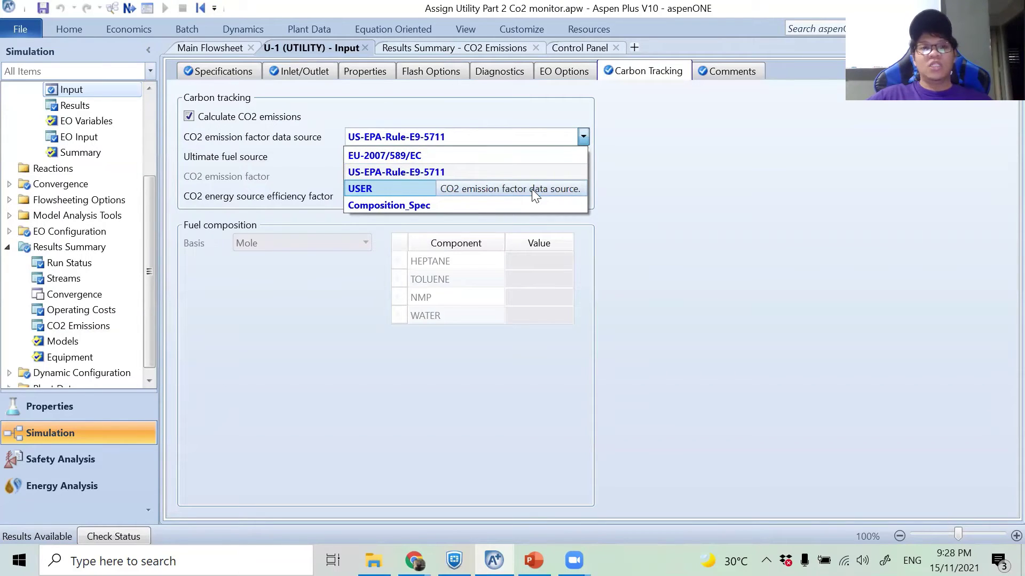
{"action": "left_click", "coordinate": [531, 189]}
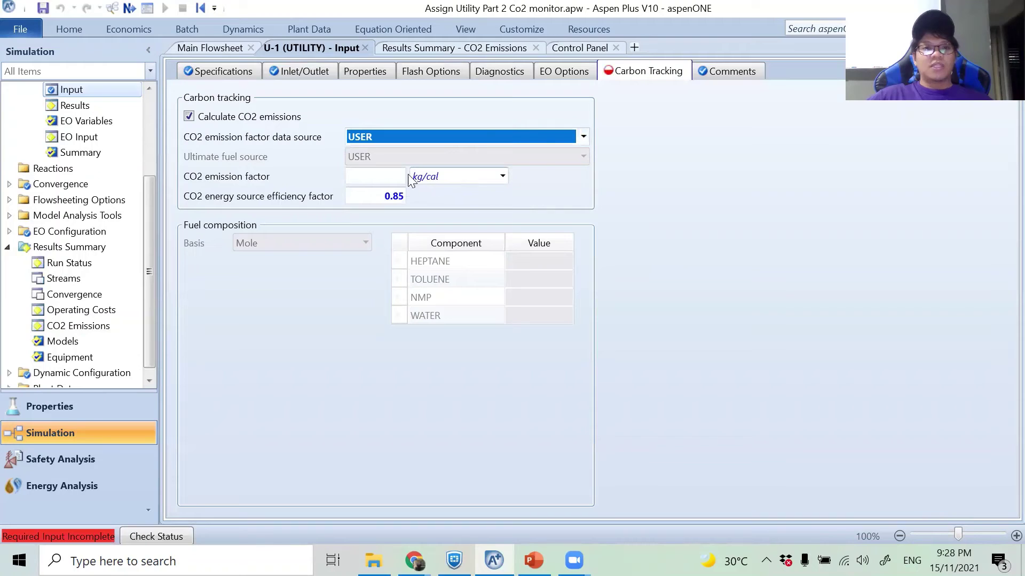
{"action": "left_click", "coordinate": [381, 176]}
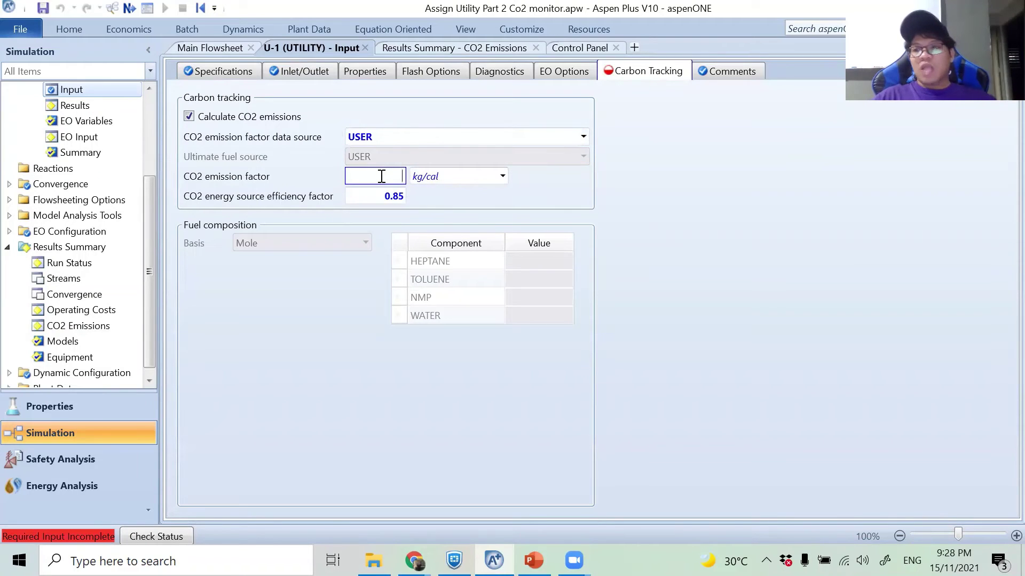
{"action": "type", "text": "0.41449"}
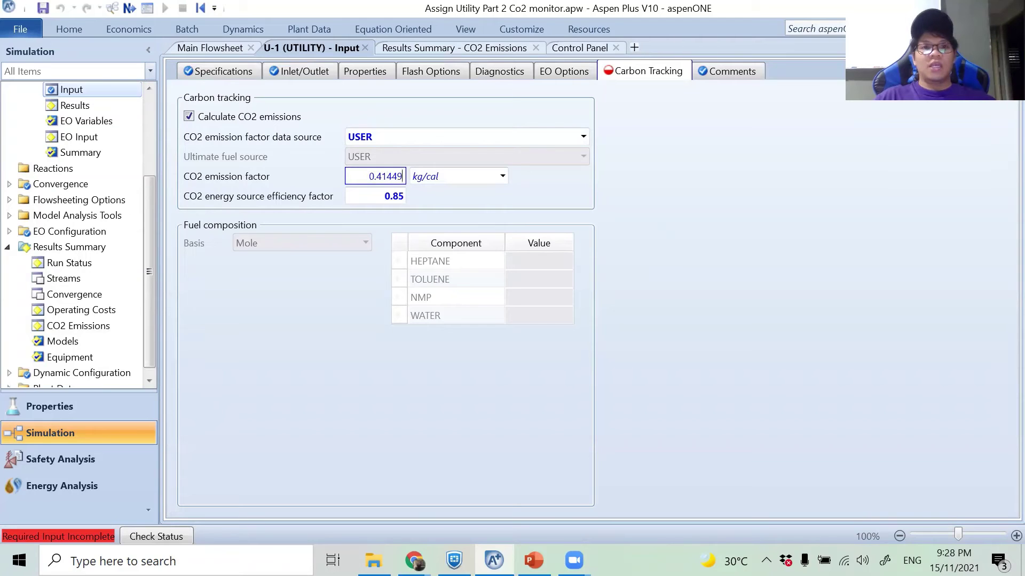
{"action": "type", "text": "e-7"}
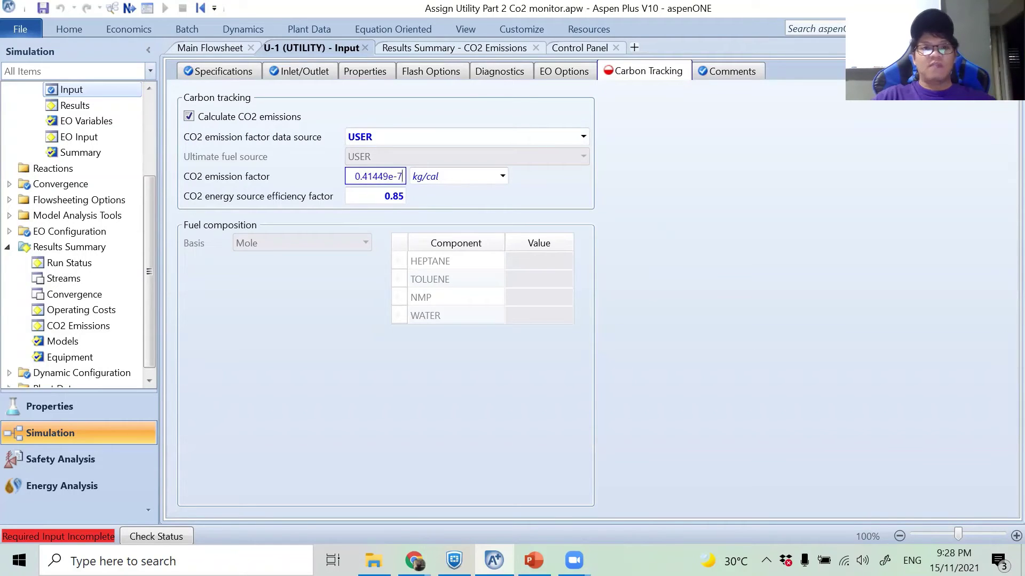
{"action": "key", "text": "Return"}
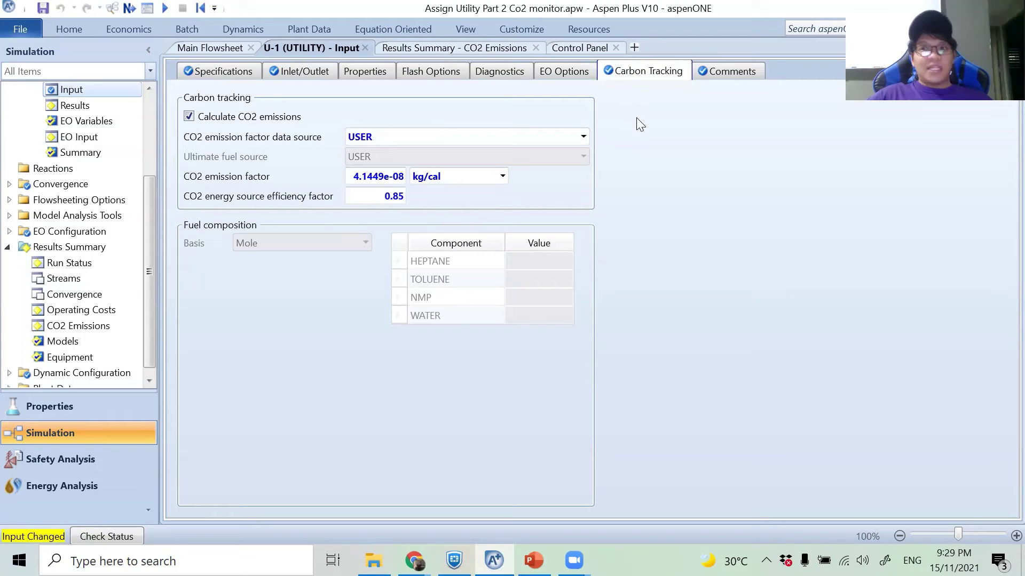
{"action": "left_click", "coordinate": [226, 73]}
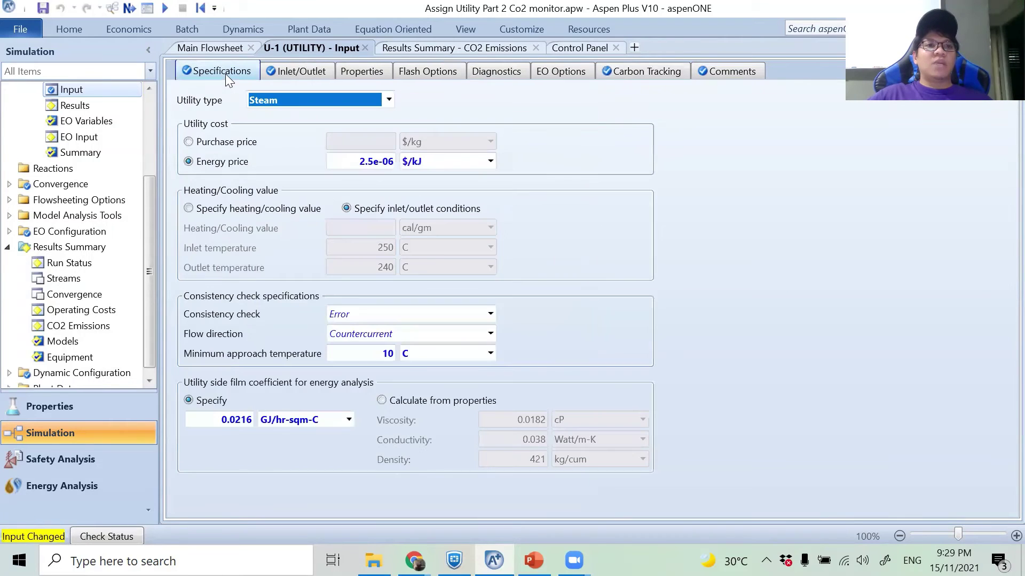
- Set the energy price of utility U-1 to 2.875e-06 $/kJ in its specifications
{"action": "left_click", "coordinate": [355, 167]}
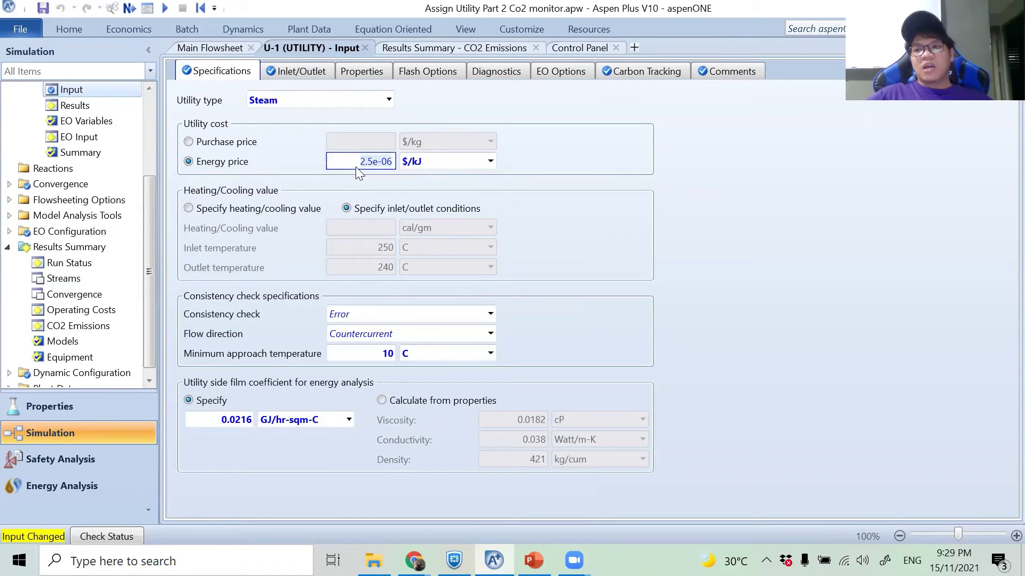
{"action": "type", "text": "87"}
{"action": "key", "text": "Return"}
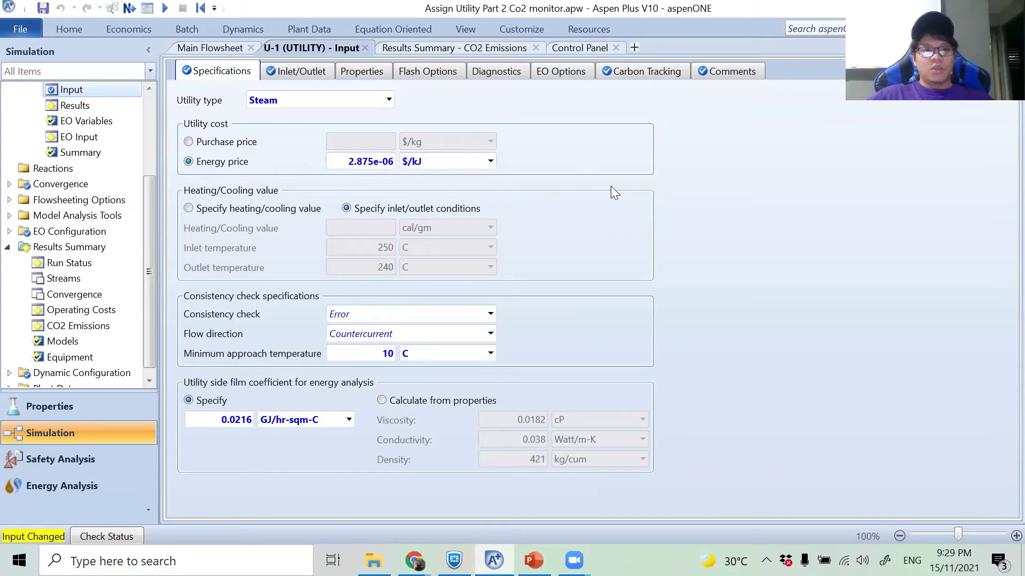
- Run the simulation with the user-defined emission factor, inspect the plant's CO2 emissions, and close that results form
{"action": "left_click", "coordinate": [127, 10]}
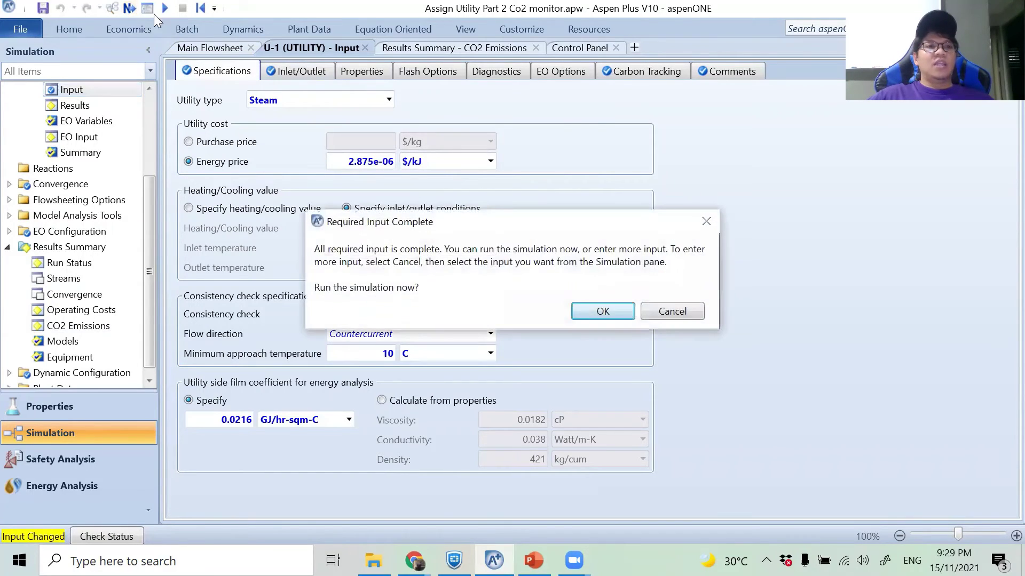
{"action": "left_click", "coordinate": [590, 312]}
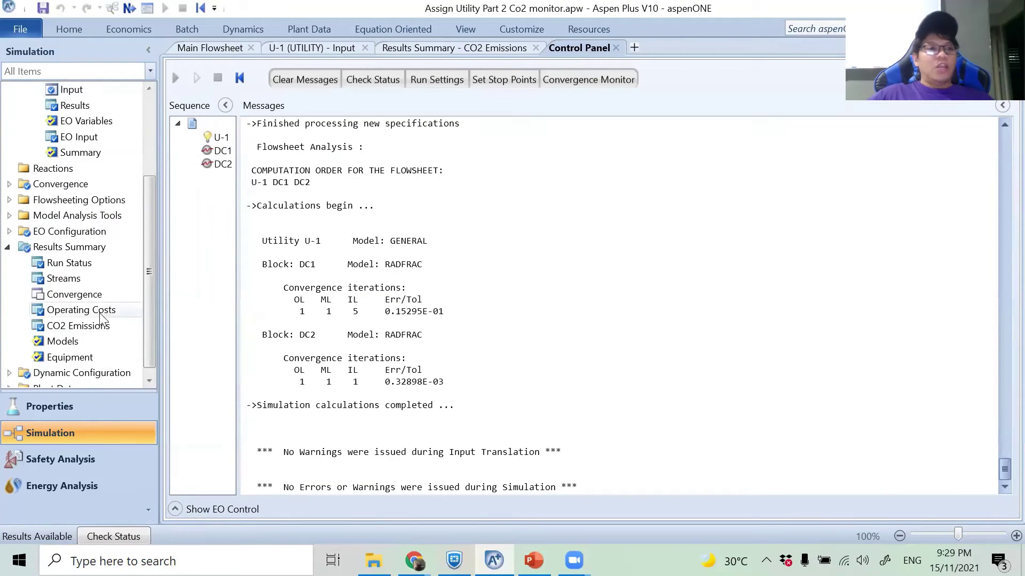
{"action": "left_click", "coordinate": [82, 327]}
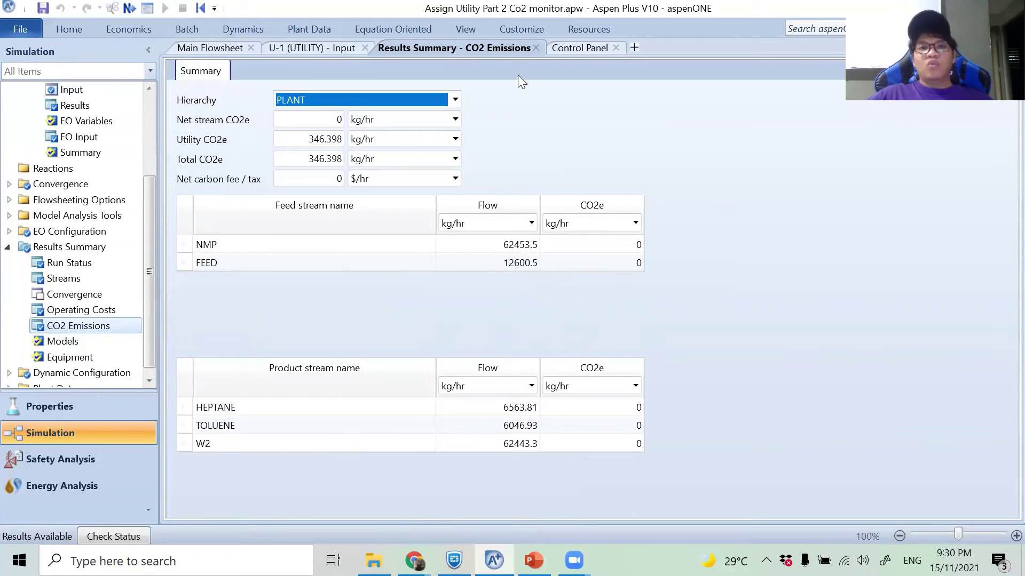
{"action": "left_click", "coordinate": [536, 47]}
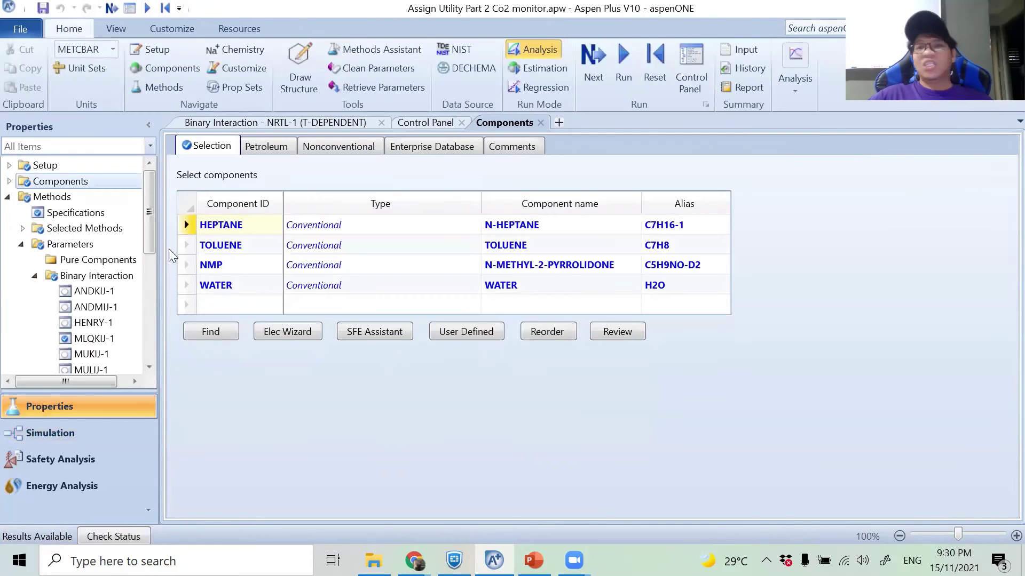
- Add CO2, CH4 and N2O to the component list in the Properties environment
{"action": "left_click", "coordinate": [224, 307]}
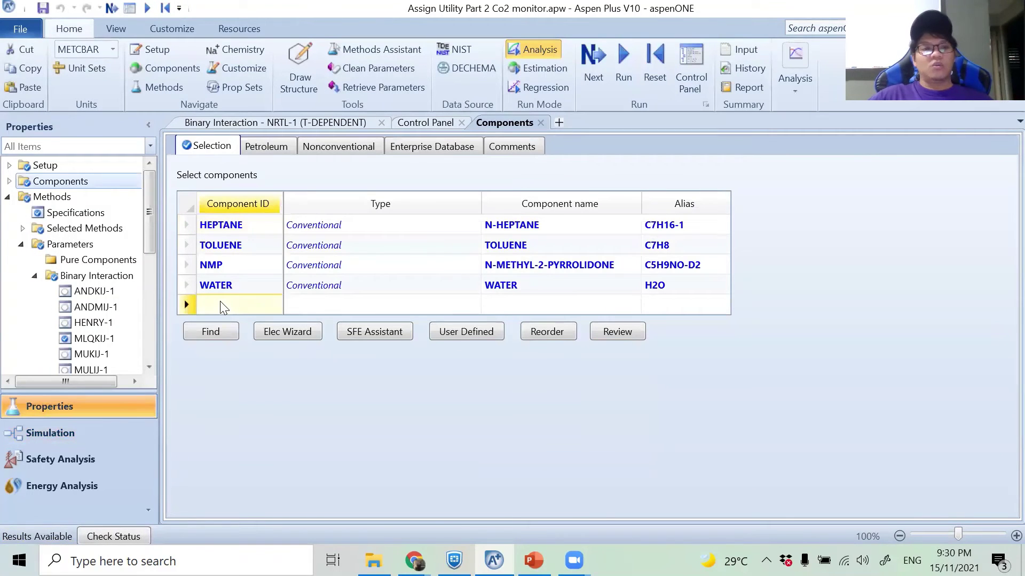
{"action": "type", "text": "CO2"}
{"action": "key", "text": "Return"}
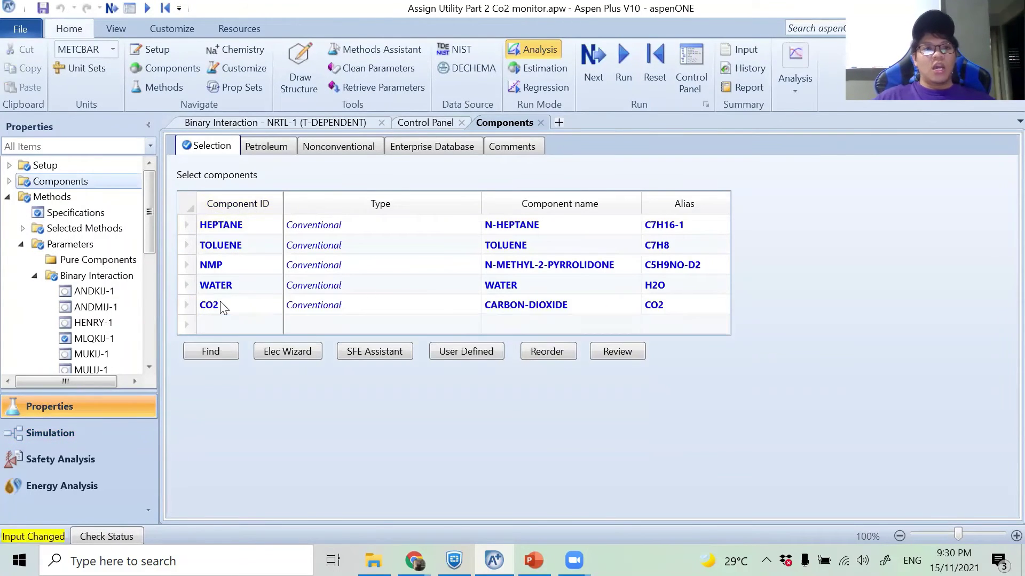
{"action": "left_click", "coordinate": [249, 320]}
{"action": "type", "text": "CH4"}
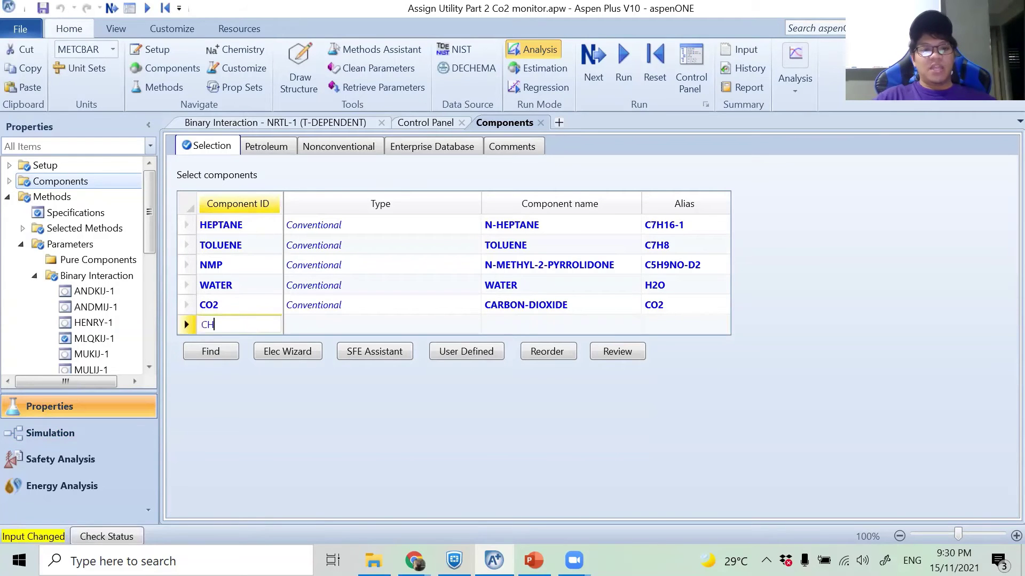
{"action": "key", "text": "Return"}
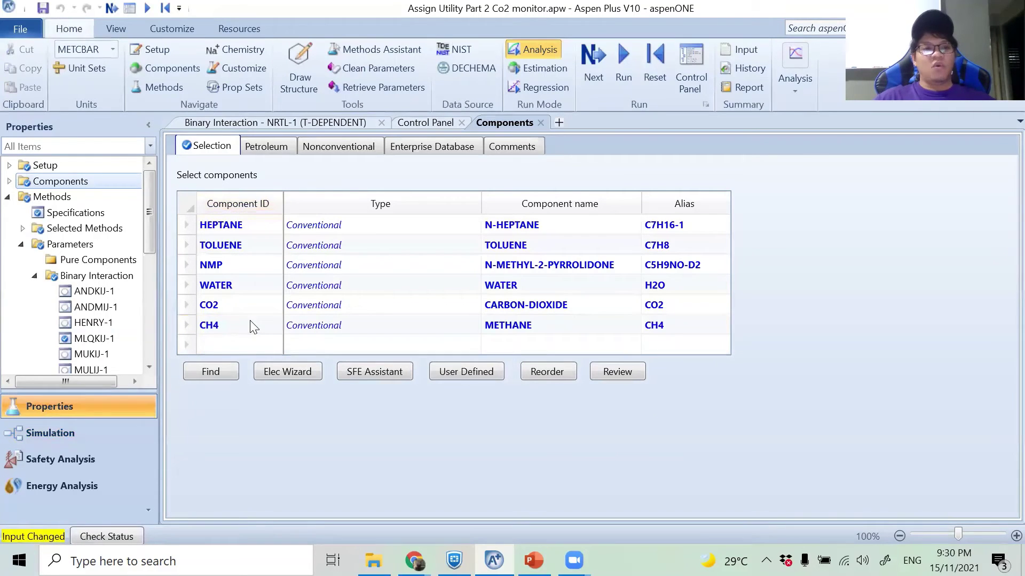
{"action": "left_click", "coordinate": [226, 344]}
{"action": "type", "text": "N2O"}
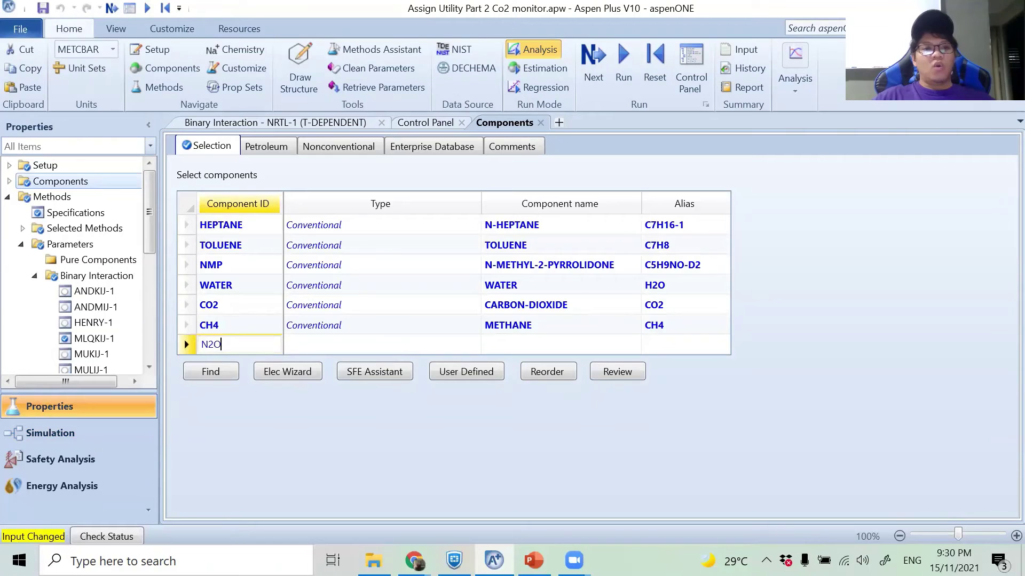
{"action": "key", "text": "Return"}
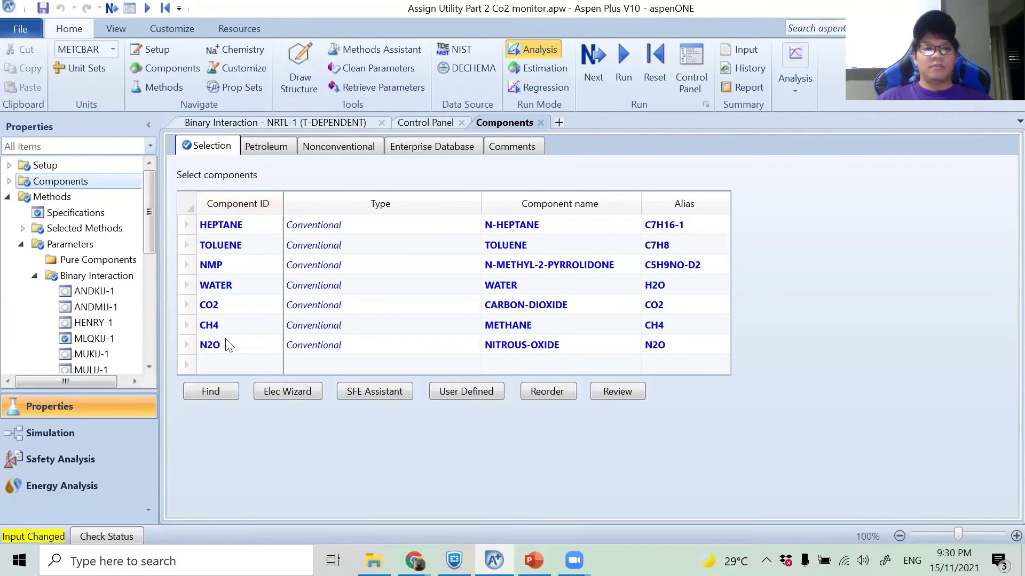
- Run the property analysis with the added components and return to the main flowsheet in the Simulation environment
{"action": "left_click", "coordinate": [592, 63]}
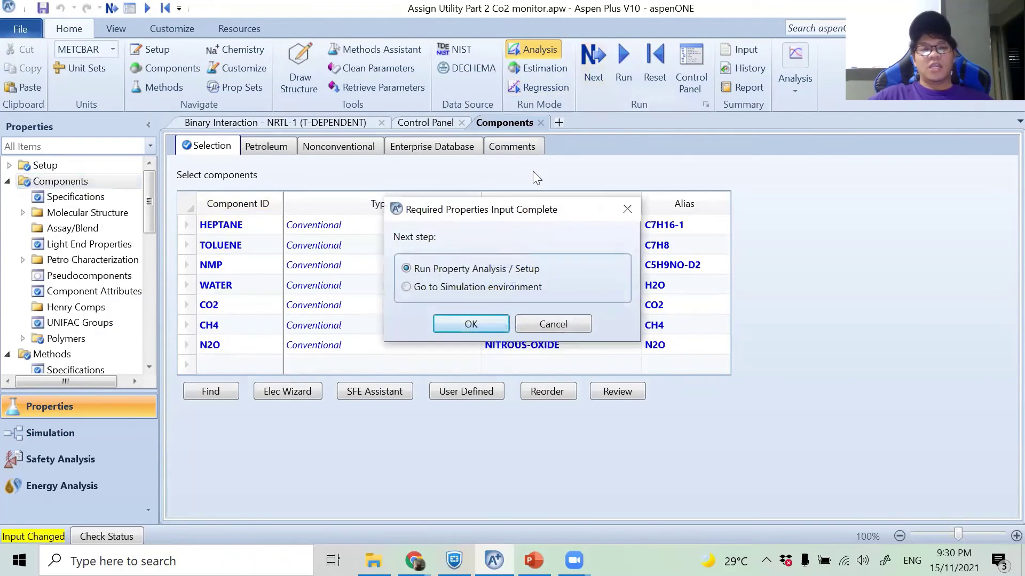
{"action": "left_click", "coordinate": [451, 326]}
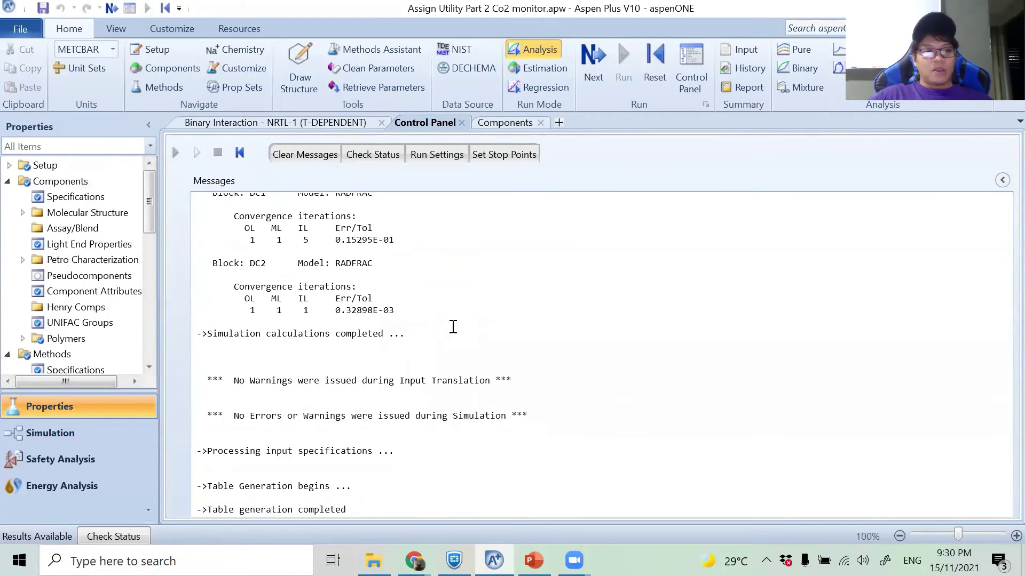
{"action": "left_click", "coordinate": [64, 429]}
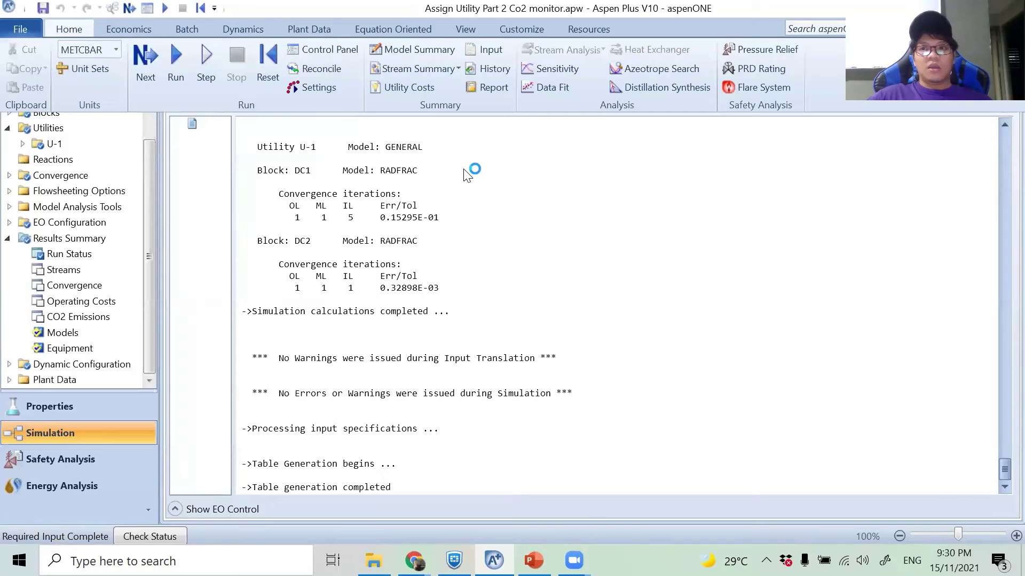
{"action": "key", "text": "Escape"}
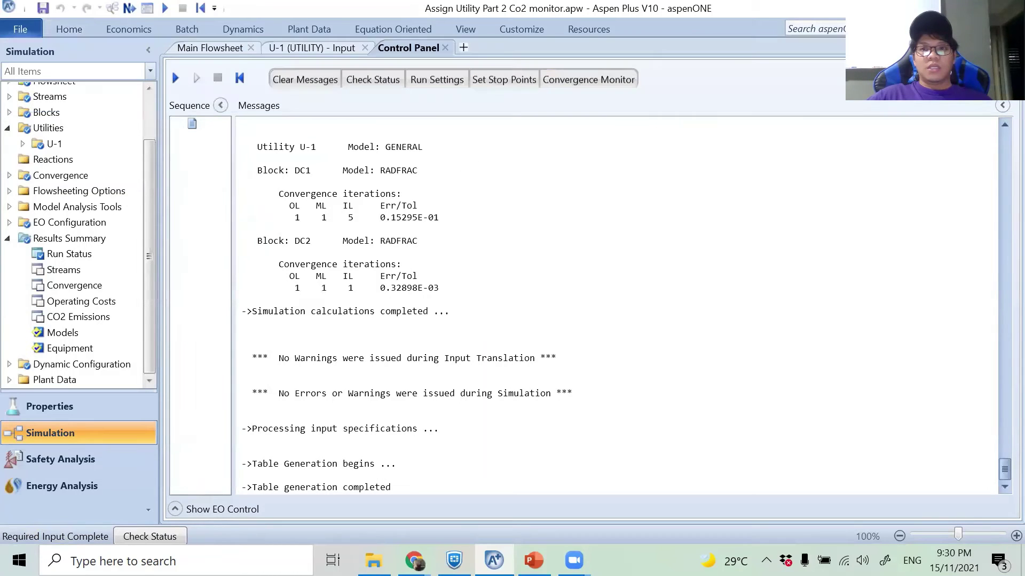
{"action": "left_click", "coordinate": [243, 49]}
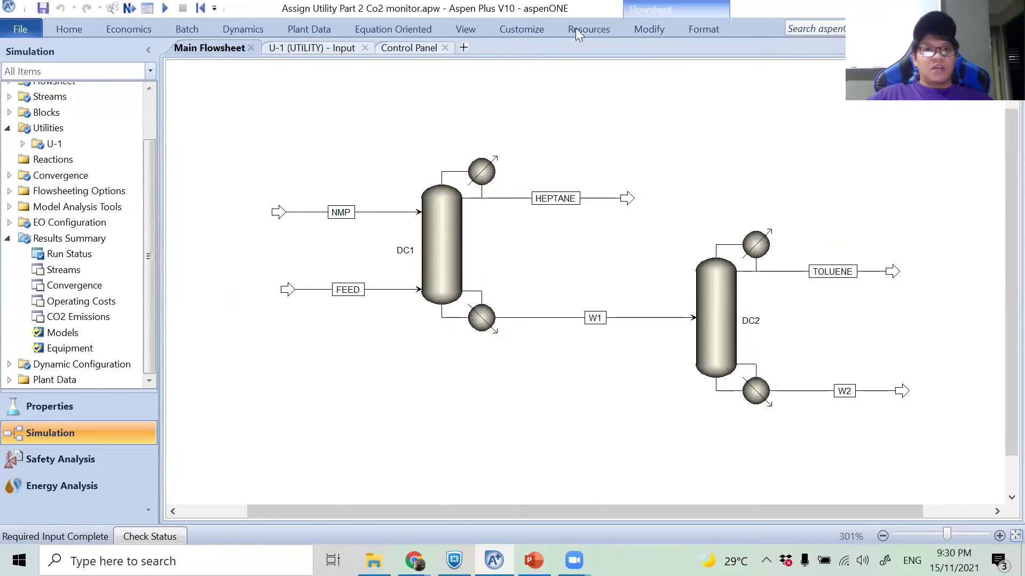
- Display the Model Palette with the main flowsheet
{"action": "left_click", "coordinate": [657, 31]}
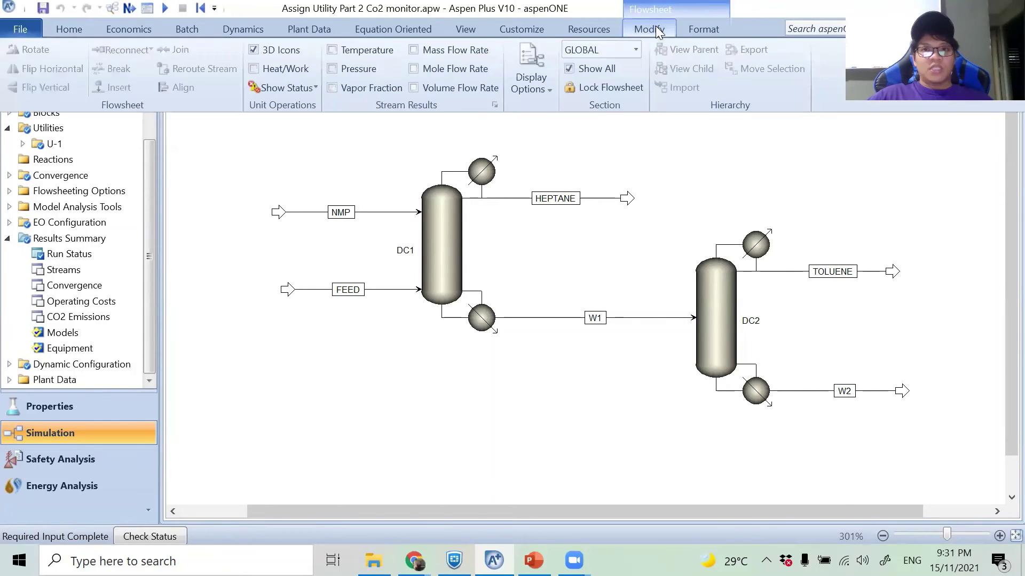
{"action": "left_click", "coordinate": [832, 37]}
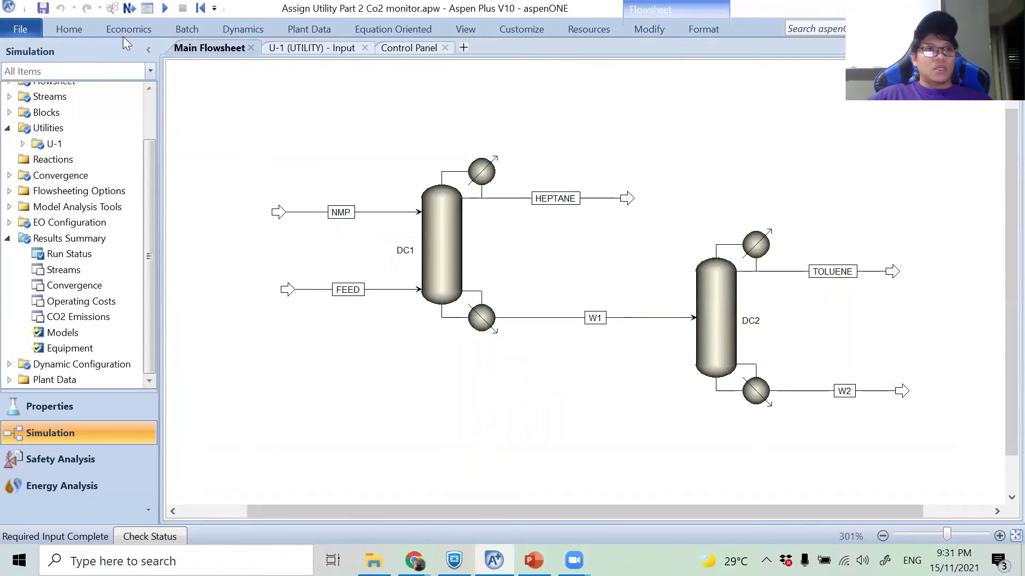
{"action": "left_click", "coordinate": [462, 32]}
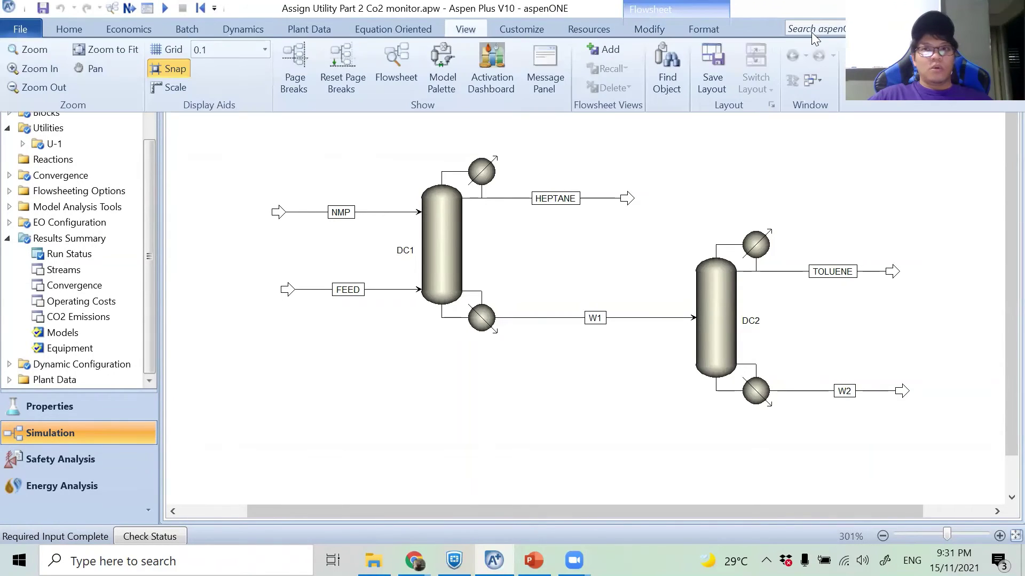
{"action": "left_click", "coordinate": [879, 424]}
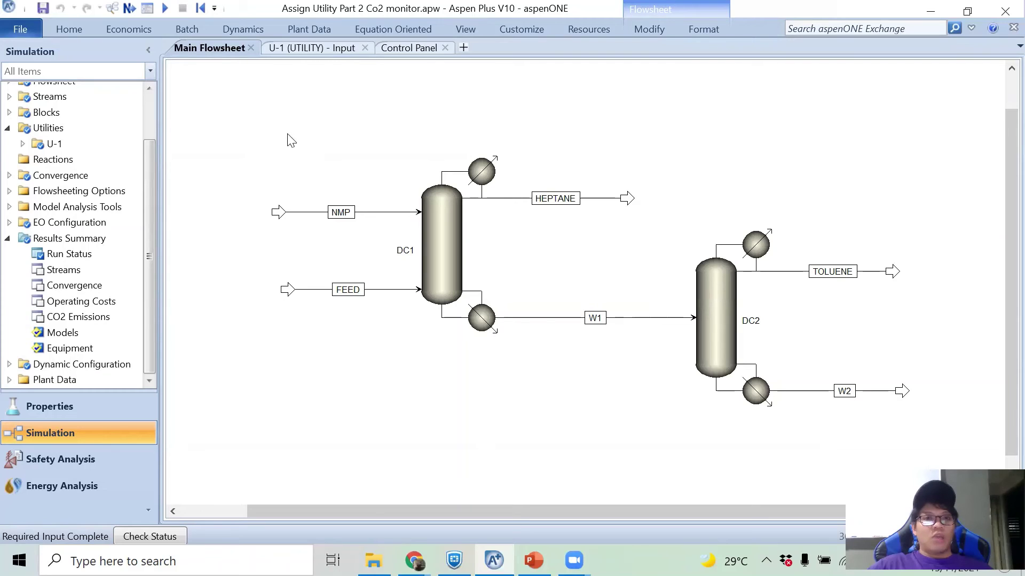
{"action": "left_click", "coordinate": [132, 32]}
{"action": "left_click", "coordinate": [177, 31]}
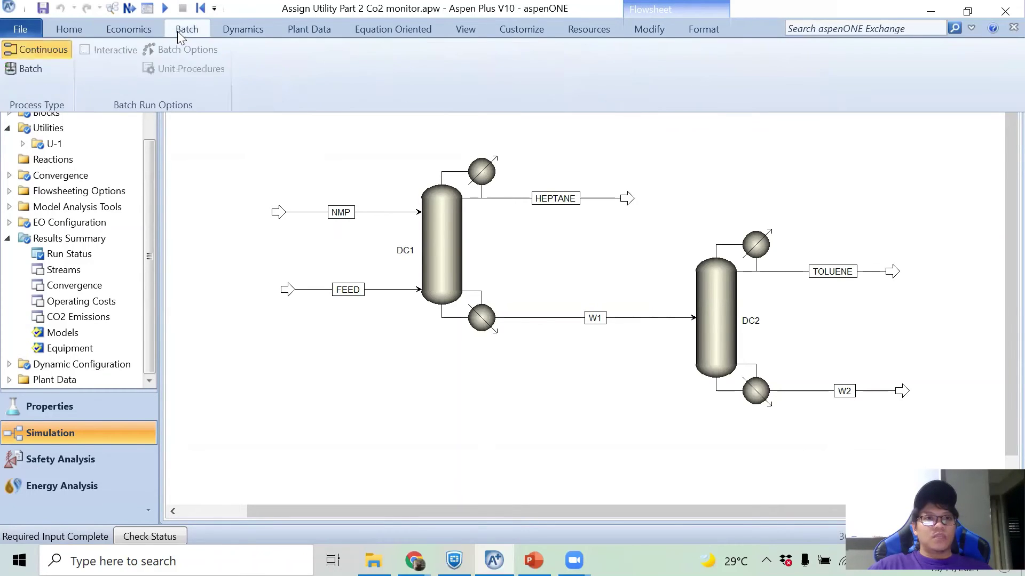
{"action": "left_click", "coordinate": [474, 29]}
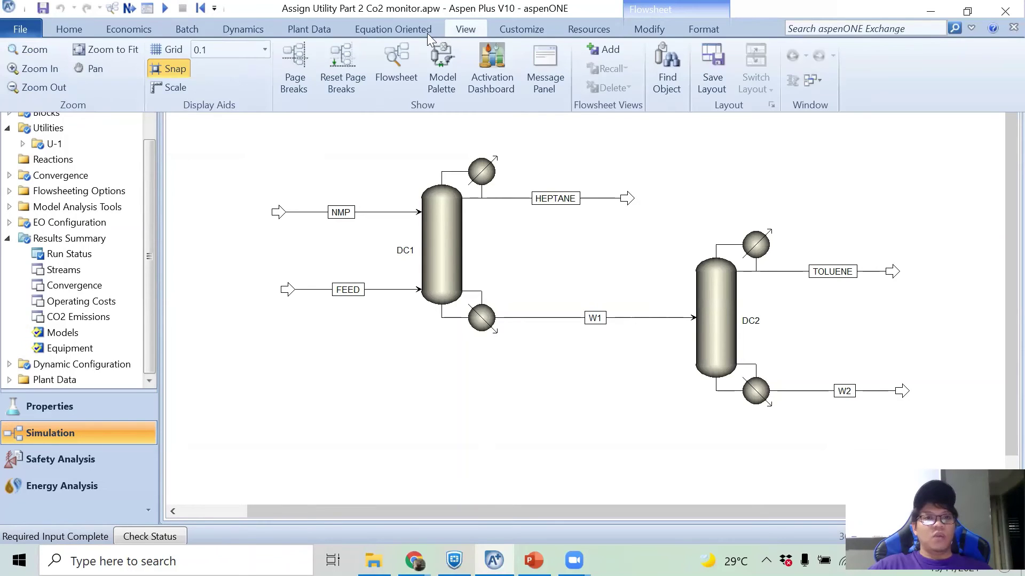
{"action": "left_click", "coordinate": [438, 62]}
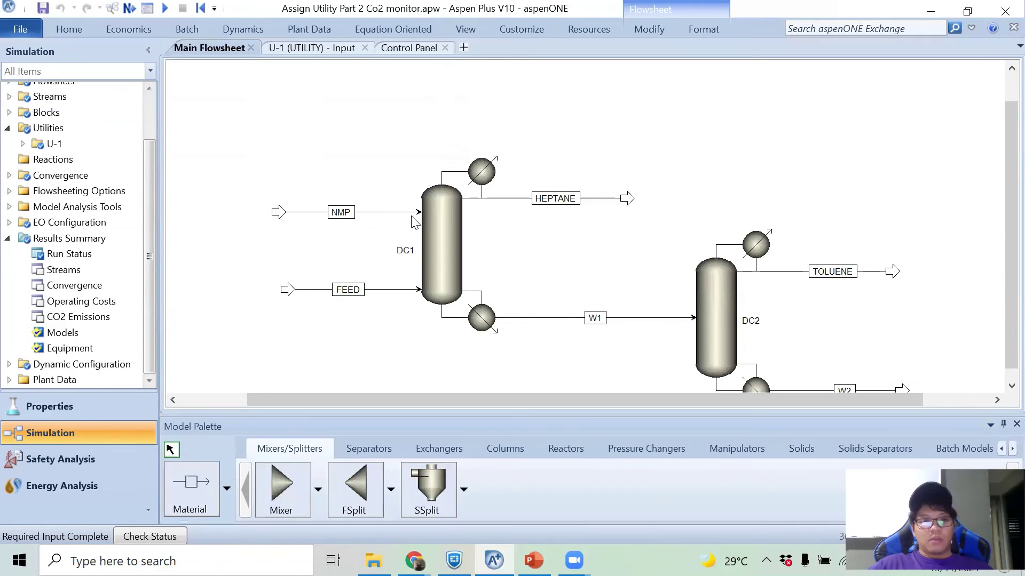
- Place a Mixer block on the flowsheet above column DC1
{"action": "left_click", "coordinate": [369, 452]}
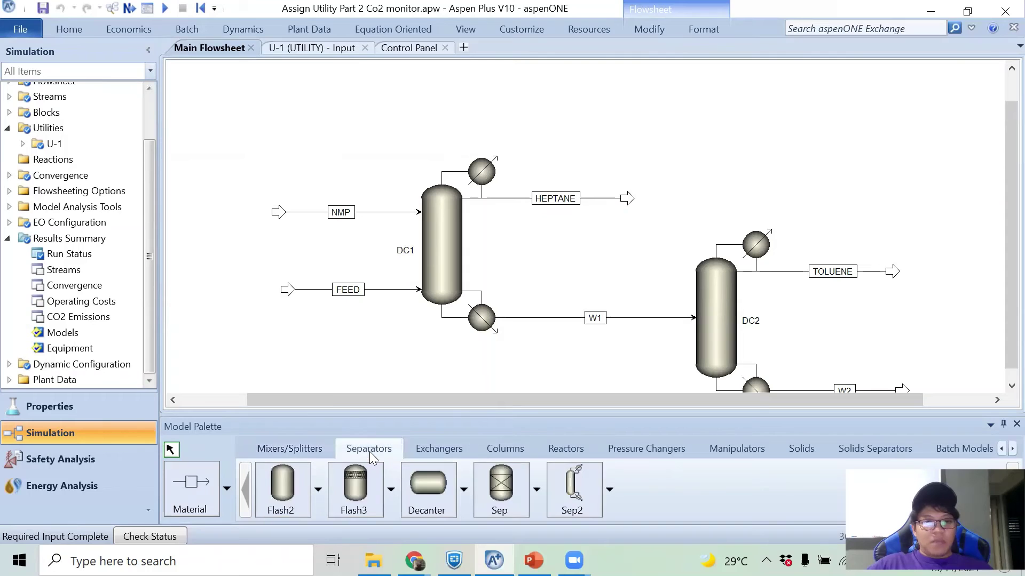
{"action": "left_click", "coordinate": [302, 449]}
{"action": "left_click", "coordinate": [281, 485]}
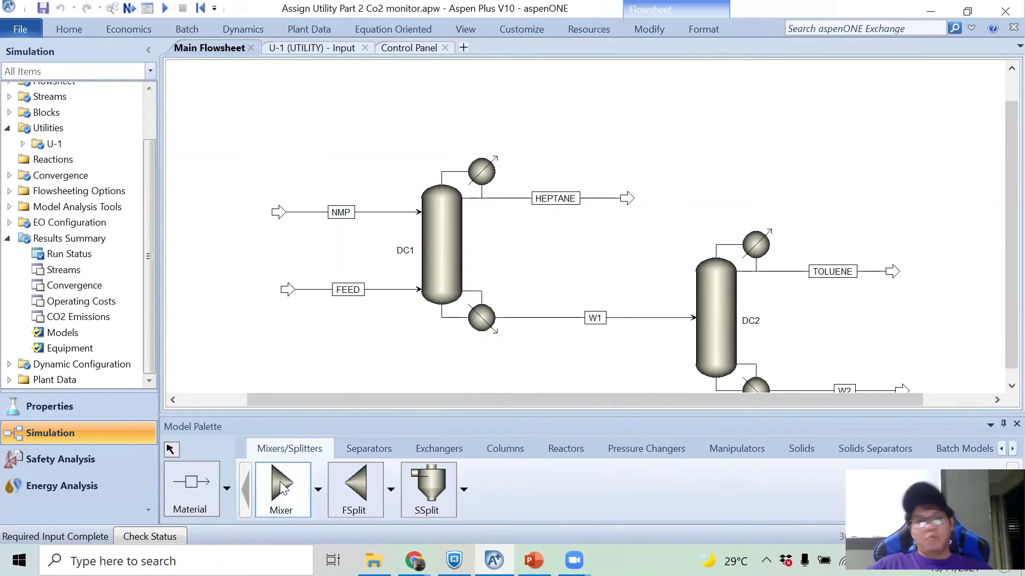
{"action": "left_click", "coordinate": [510, 99]}
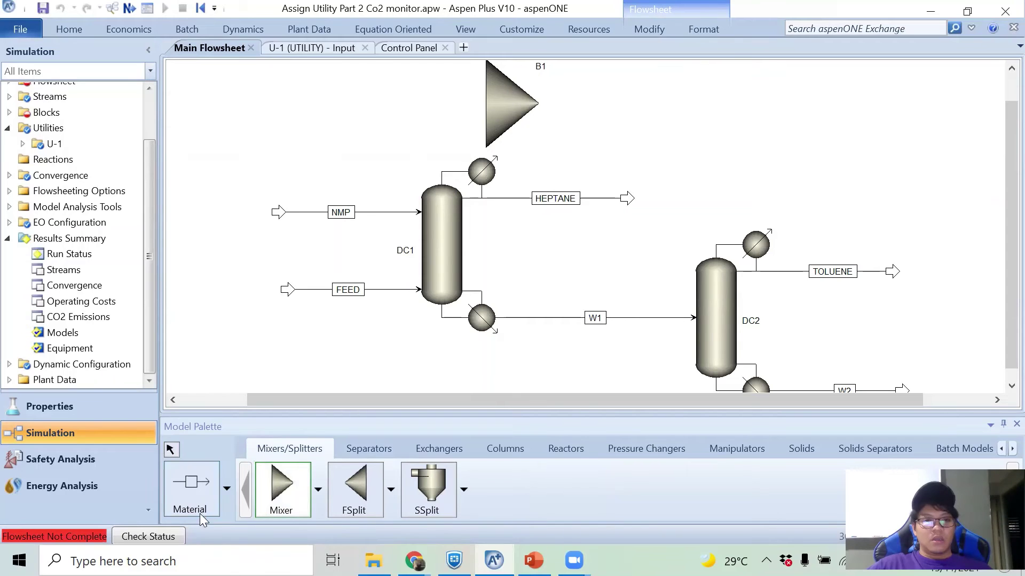
- Connect a material feed stream to the mixer's inlet and a material product stream to its outlet
{"action": "left_click", "coordinate": [206, 496]}
{"action": "left_click", "coordinate": [486, 102]}
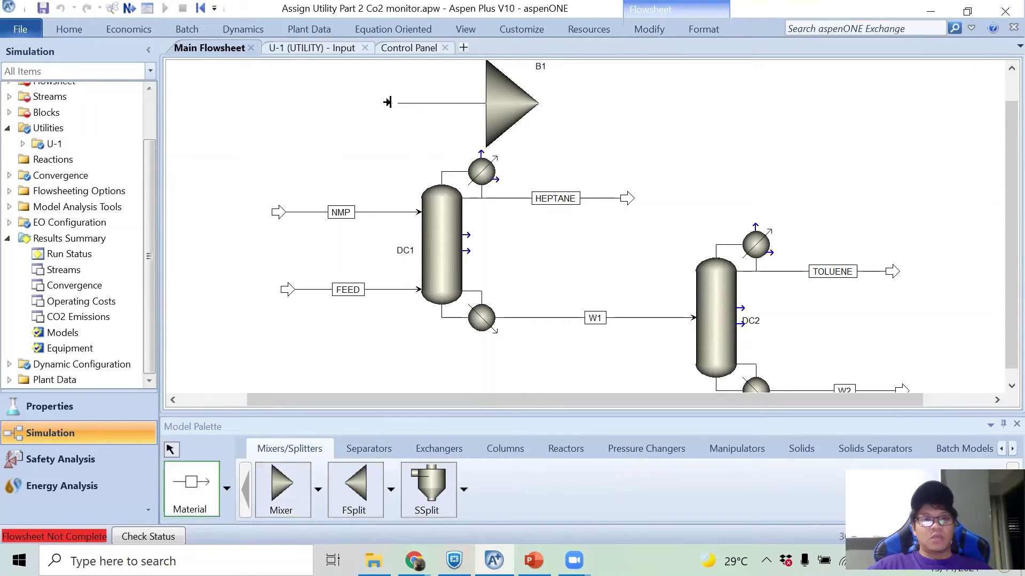
{"action": "left_click", "coordinate": [358, 103]}
{"action": "left_click", "coordinate": [538, 103]}
{"action": "left_click", "coordinate": [654, 103]}
{"action": "right_click", "coordinate": [659, 125]}
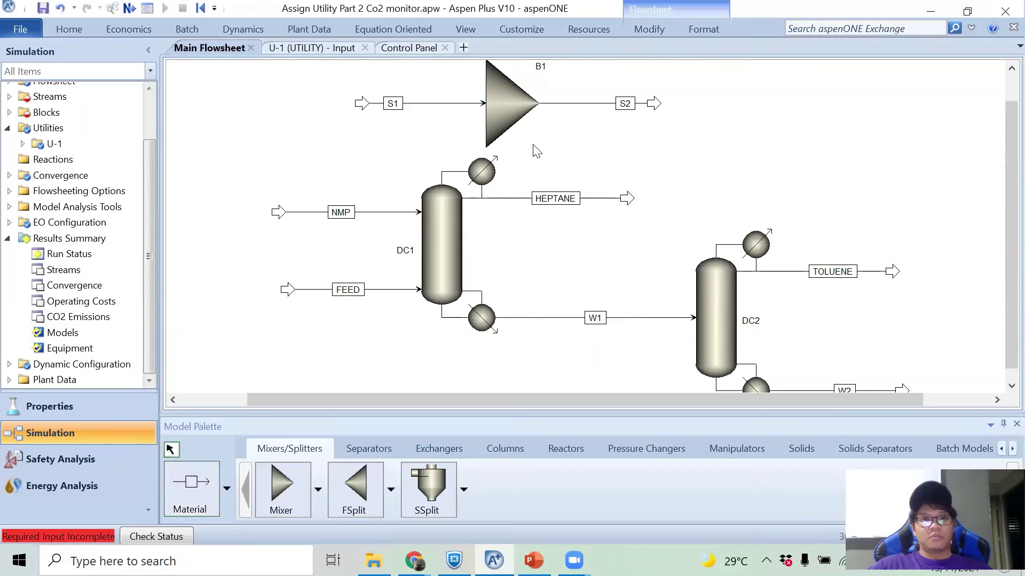
- Set feed stream S1's temperature to 100 C and its pressure to 1 bar
{"action": "double_click", "coordinate": [434, 105]}
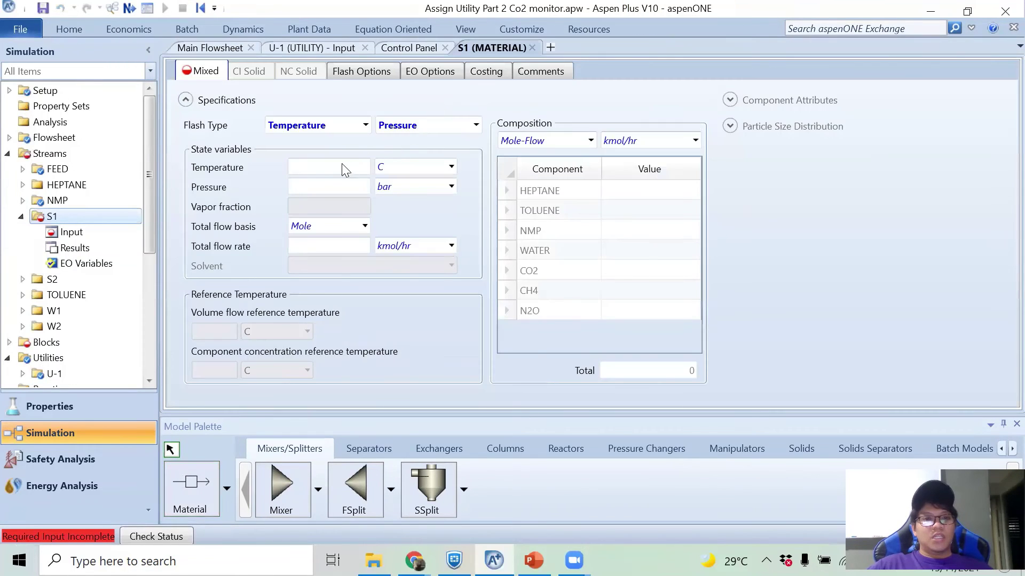
{"action": "type", "text": "1"}
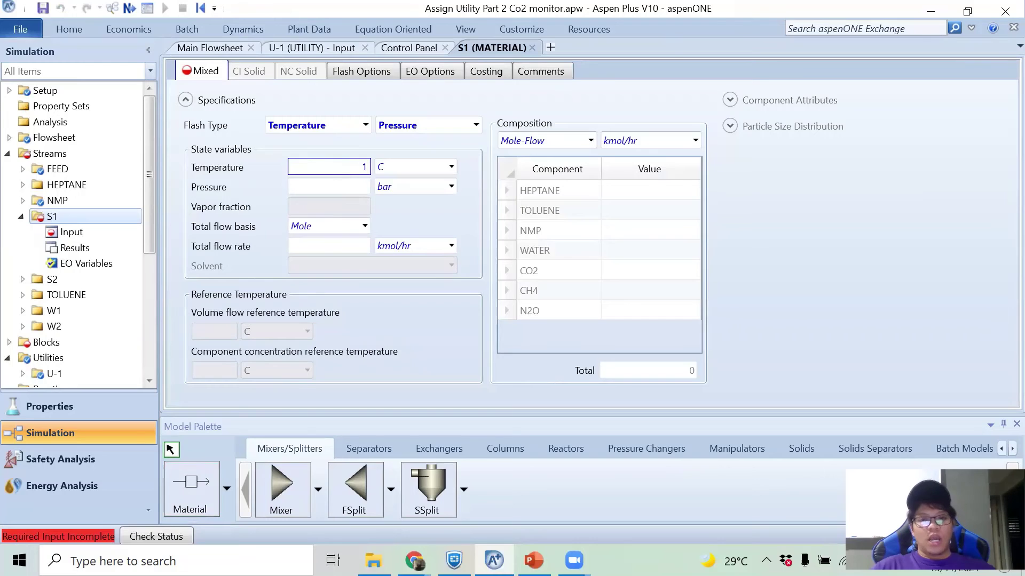
{"action": "type", "text": "00"}
{"action": "left_click", "coordinate": [333, 191]}
{"action": "type", "text": "1"}
{"action": "key", "text": "Return"}
- Specify stream S1's composition as Mass-Flow in kg/hr with a CO2 flow of 1
{"action": "left_click", "coordinate": [591, 140]}
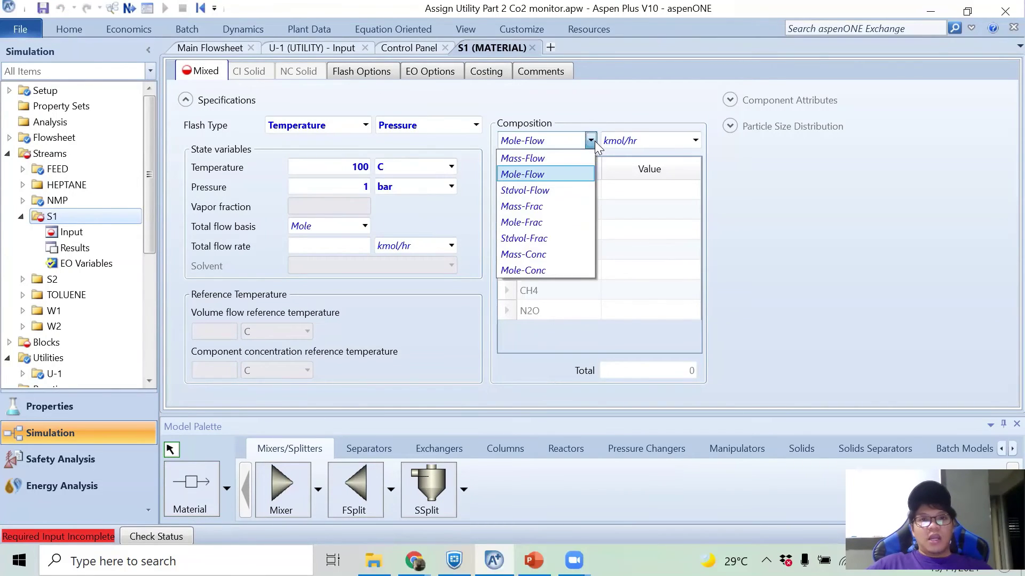
{"action": "left_click", "coordinate": [566, 172]}
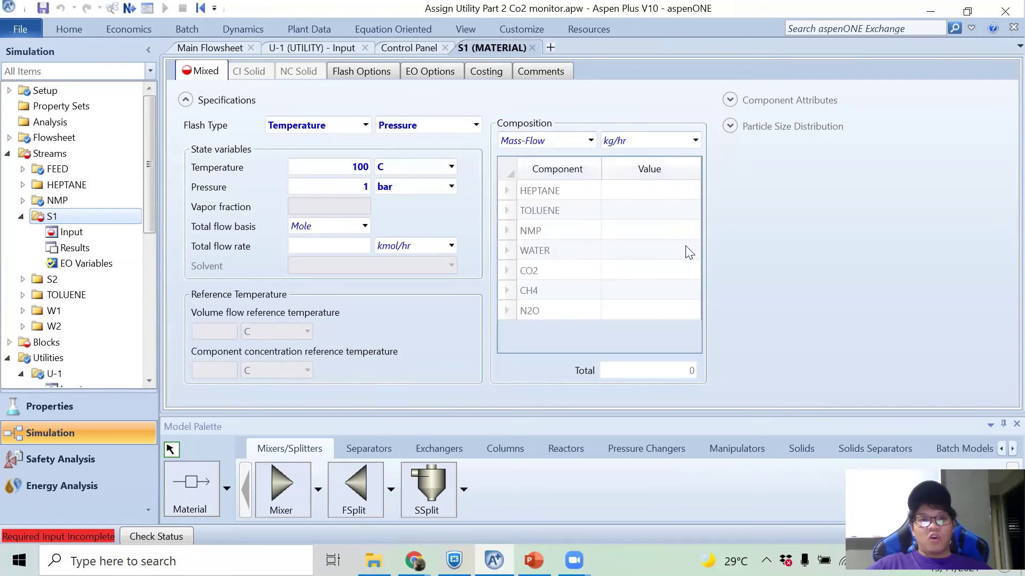
{"action": "left_click", "coordinate": [656, 273]}
{"action": "type", "text": "1"}
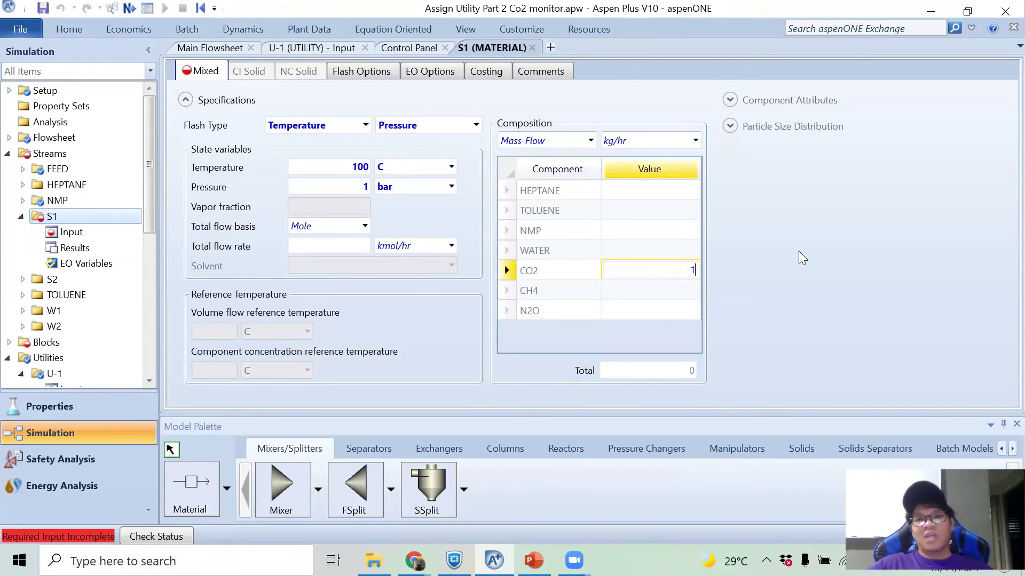
{"action": "key", "text": "Return"}
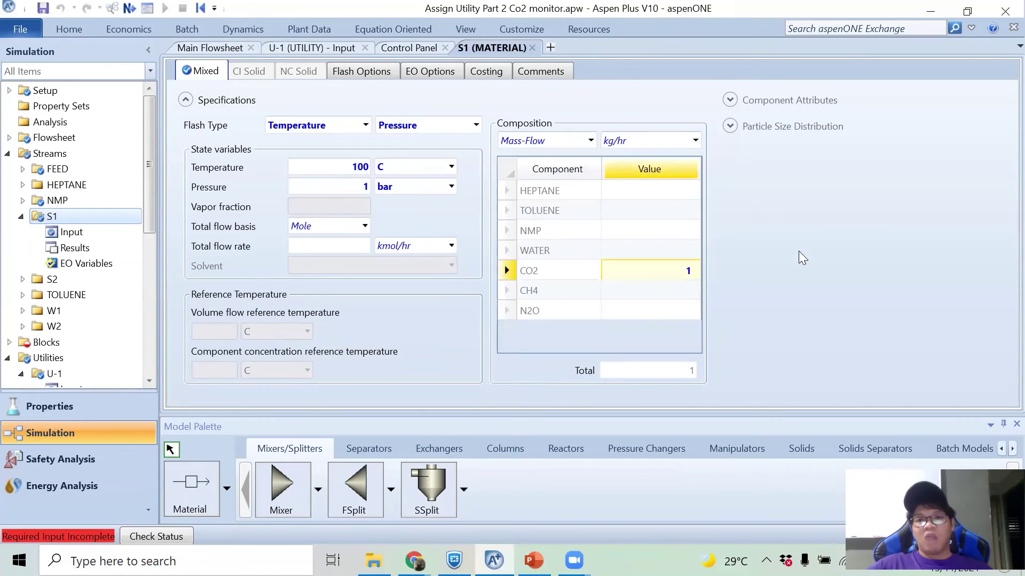
- Run the simulation with the completed S1 and mixer inputs, and close the B1 mixer summary
{"action": "left_click", "coordinate": [129, 8]}
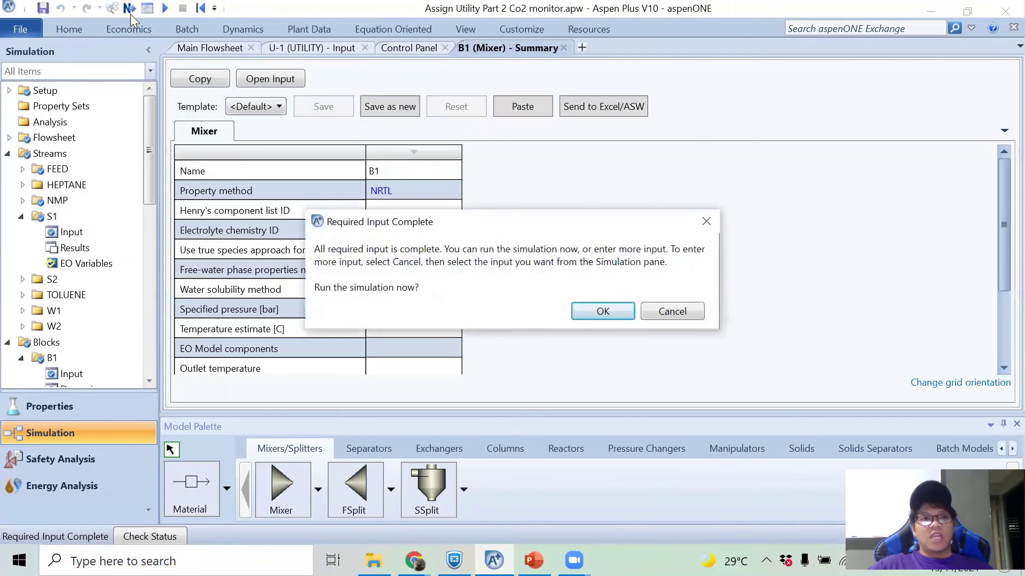
{"action": "left_click", "coordinate": [601, 312]}
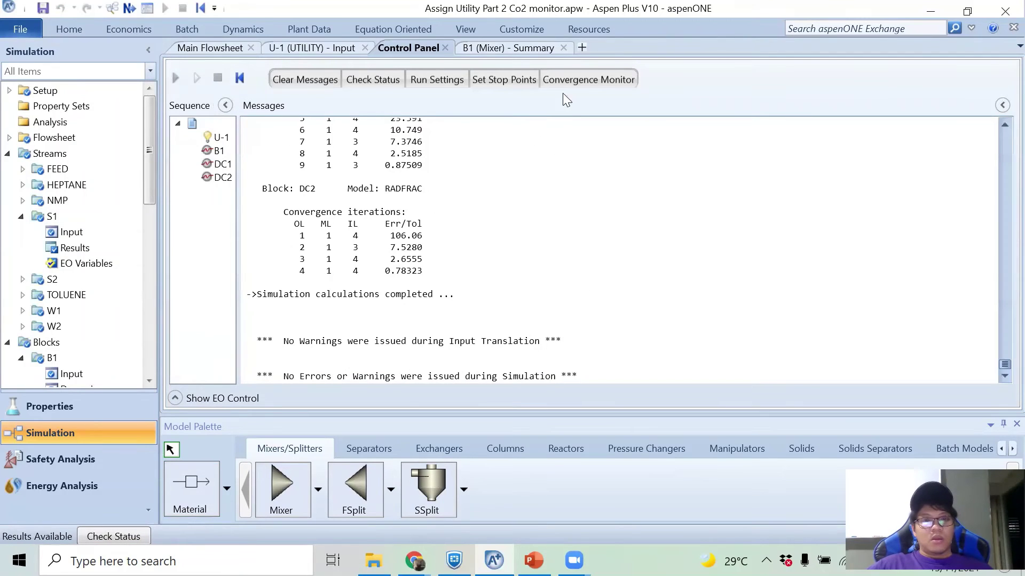
{"action": "left_click", "coordinate": [563, 48]}
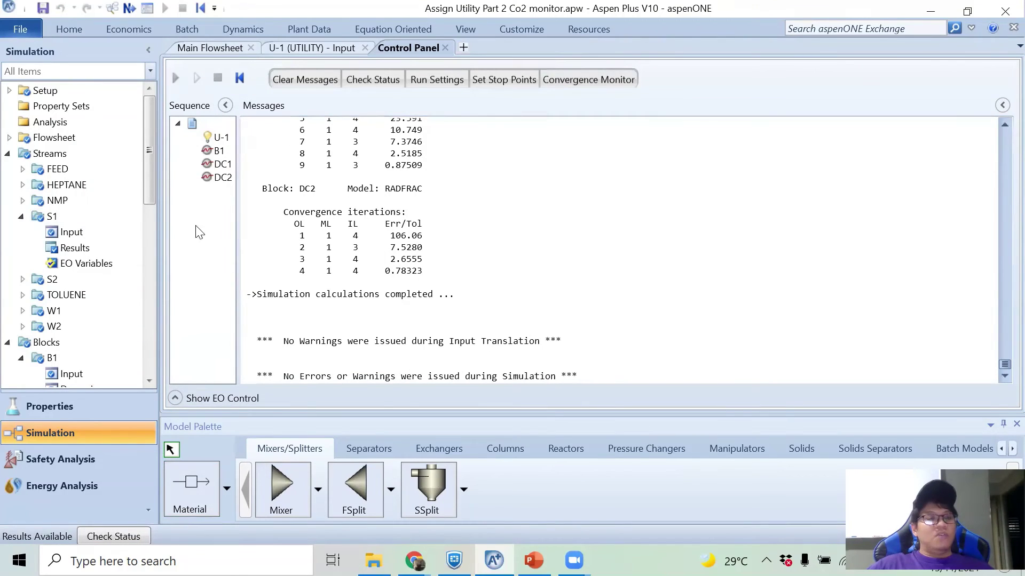
- Open the CO2 emissions results summary and examine the CO2e of the feed and product streams, hiding the model palette for room
{"action": "left_click_drag", "start_coordinate": [150, 173], "coordinate": [149, 369]}
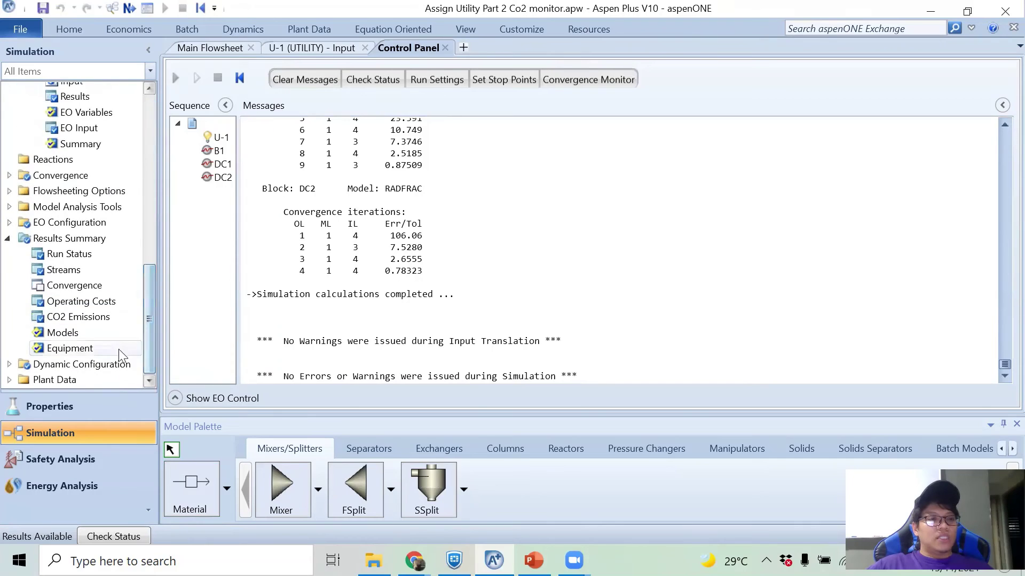
{"action": "double_click", "coordinate": [80, 318]}
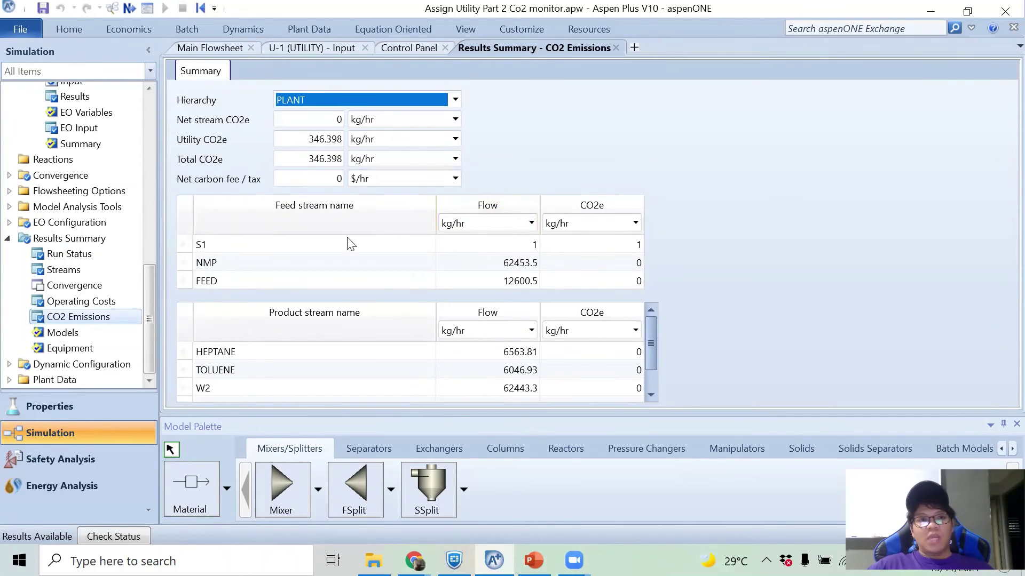
{"action": "left_click_drag", "start_coordinate": [653, 347], "coordinate": [654, 371]}
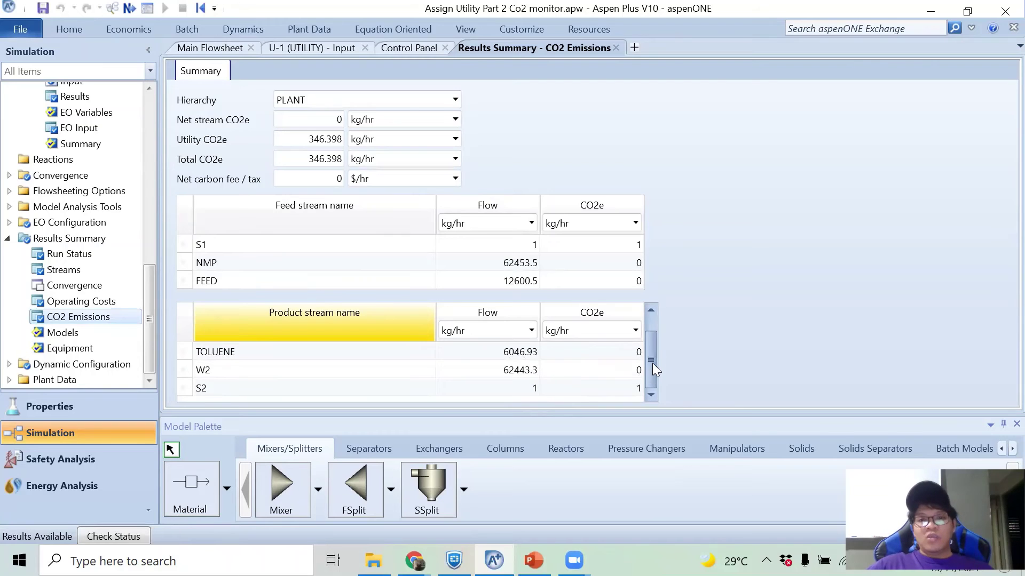
{"action": "left_click", "coordinate": [1001, 426]}
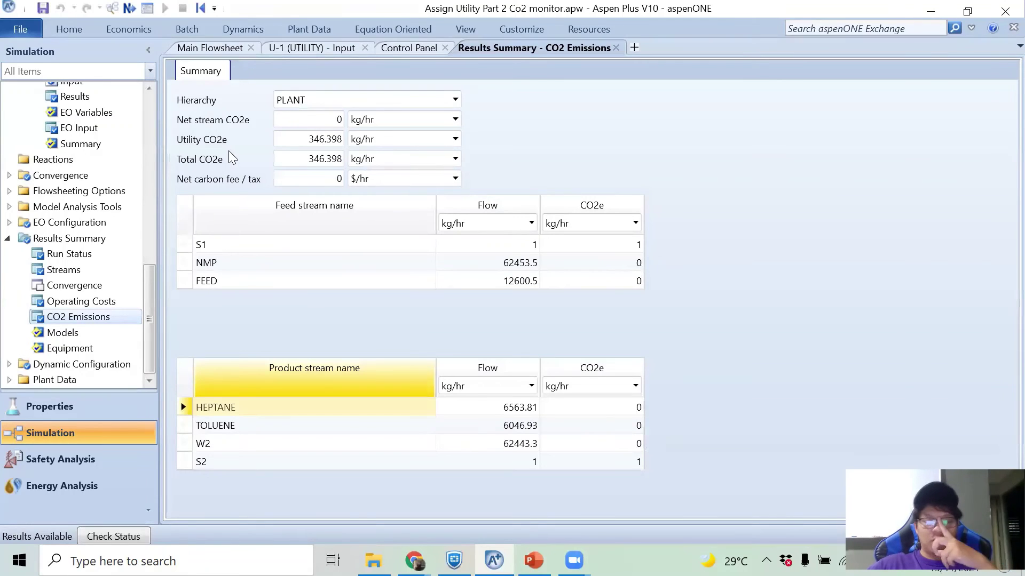
- Change stream S1's composition to a CH4 mass flow of 1 kg/hr and clear its CO2 flow
{"action": "left_click", "coordinate": [210, 49]}
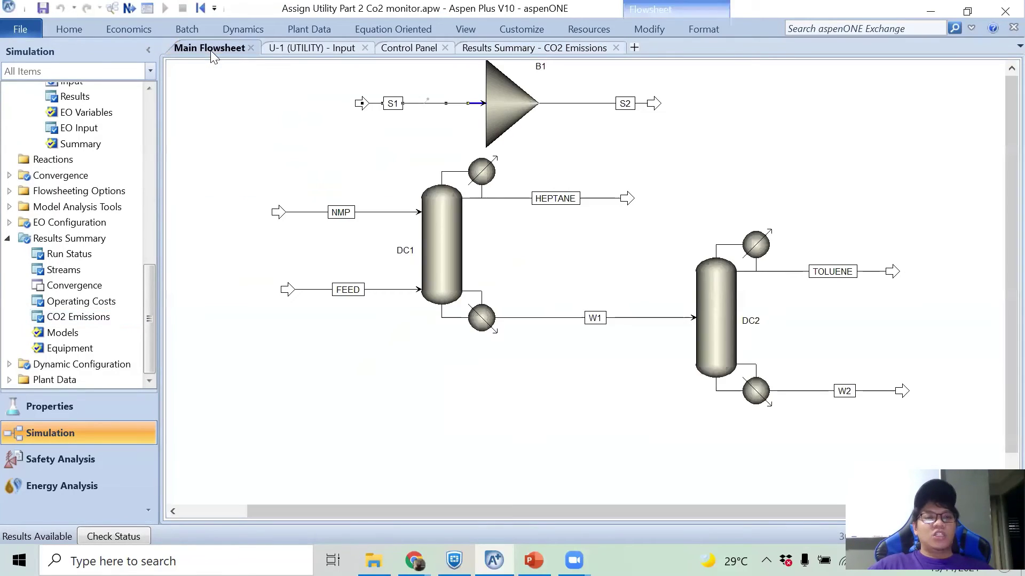
{"action": "double_click", "coordinate": [433, 104]}
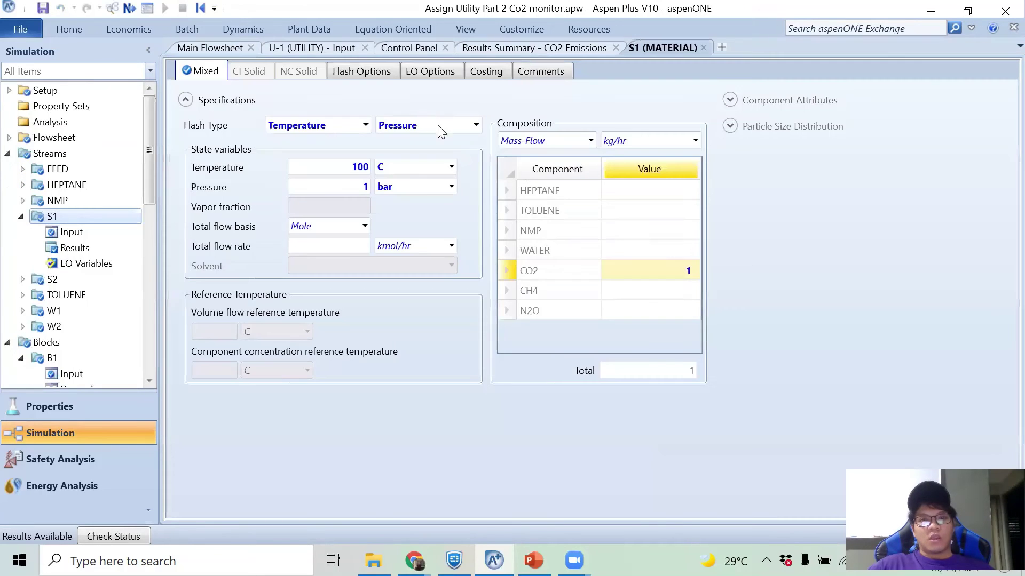
{"action": "left_click", "coordinate": [624, 293]}
{"action": "type", "text": "1"}
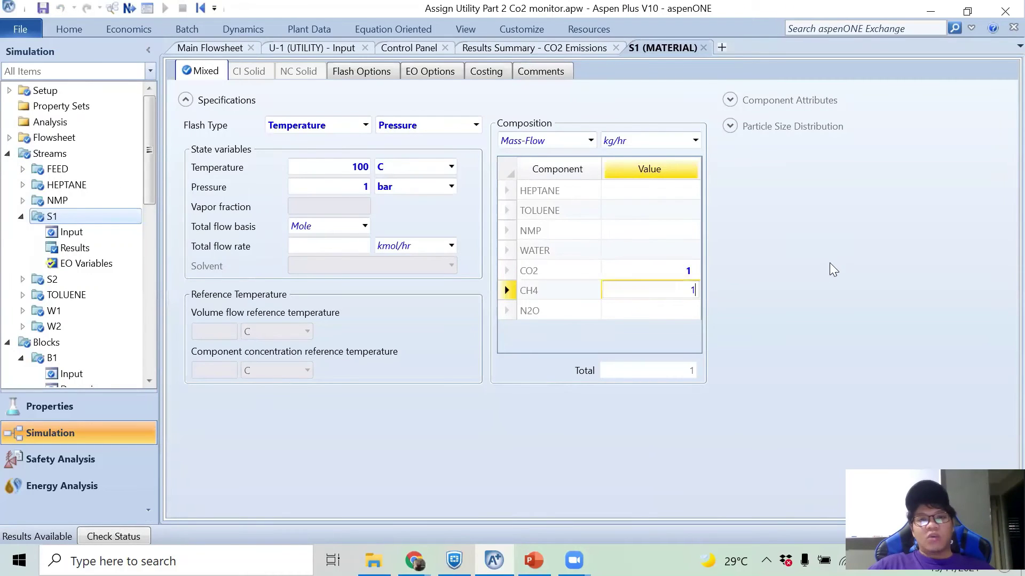
{"action": "left_click", "coordinate": [688, 272]}
{"action": "key", "text": "Delete"}
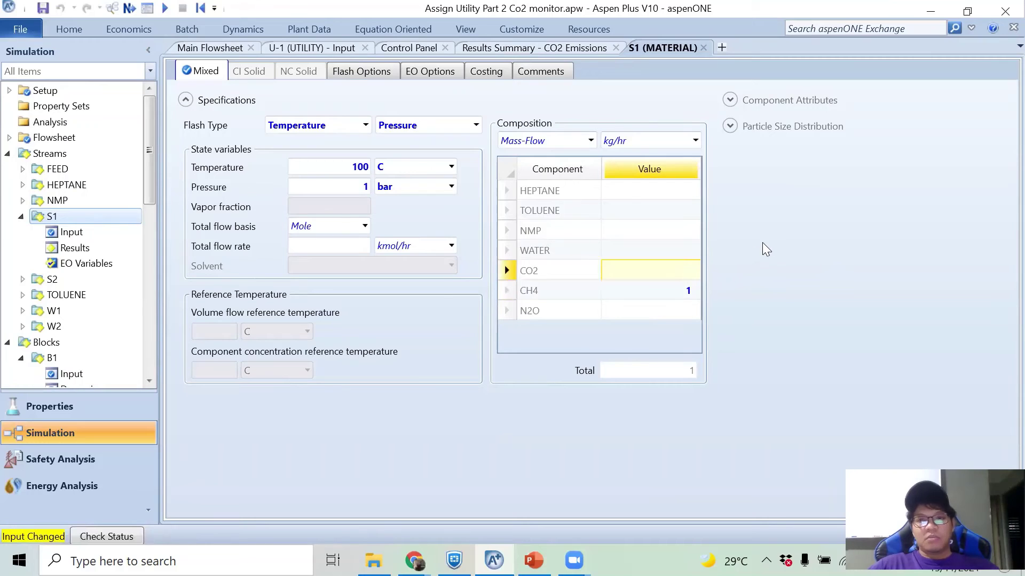
- Rerun the simulation with the CH4 feed and review the CO2e of S1 and S2 in the CO2 emissions summary
{"action": "left_click", "coordinate": [131, 9]}
{"action": "left_click", "coordinate": [596, 311]}
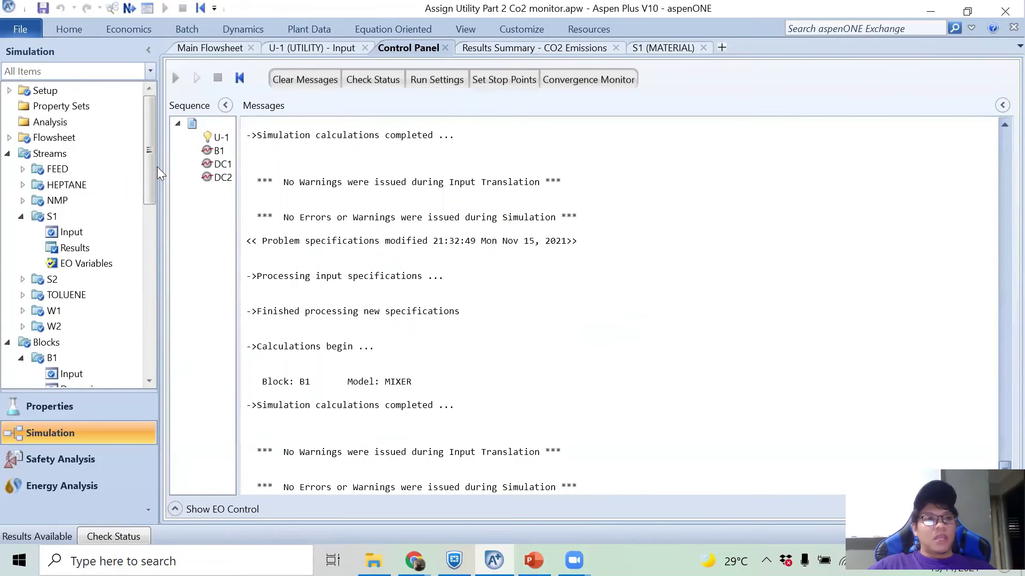
{"action": "left_click_drag", "start_coordinate": [151, 164], "coordinate": [141, 344]}
{"action": "left_click", "coordinate": [79, 317]}
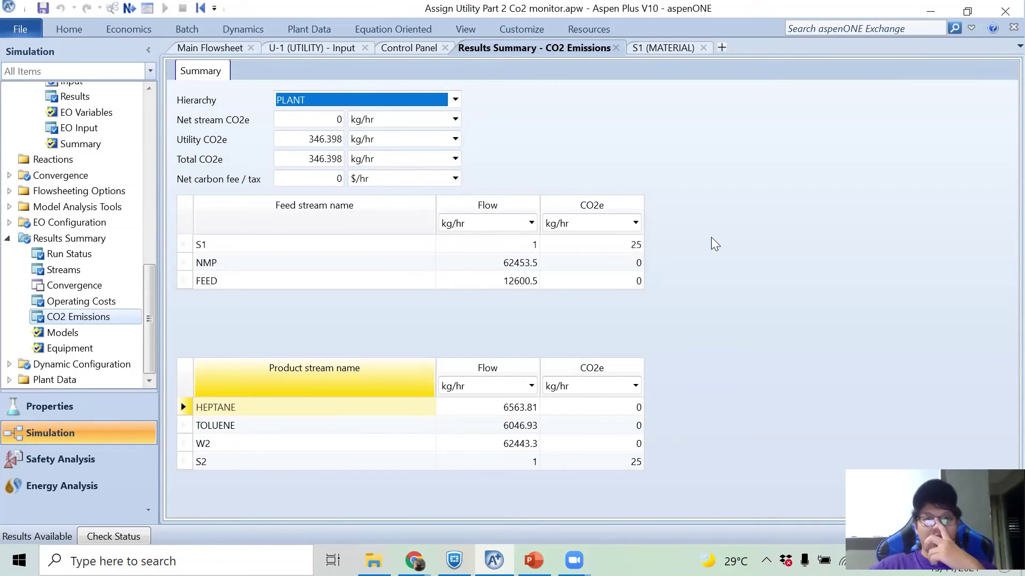
{"action": "left_click", "coordinate": [687, 248]}
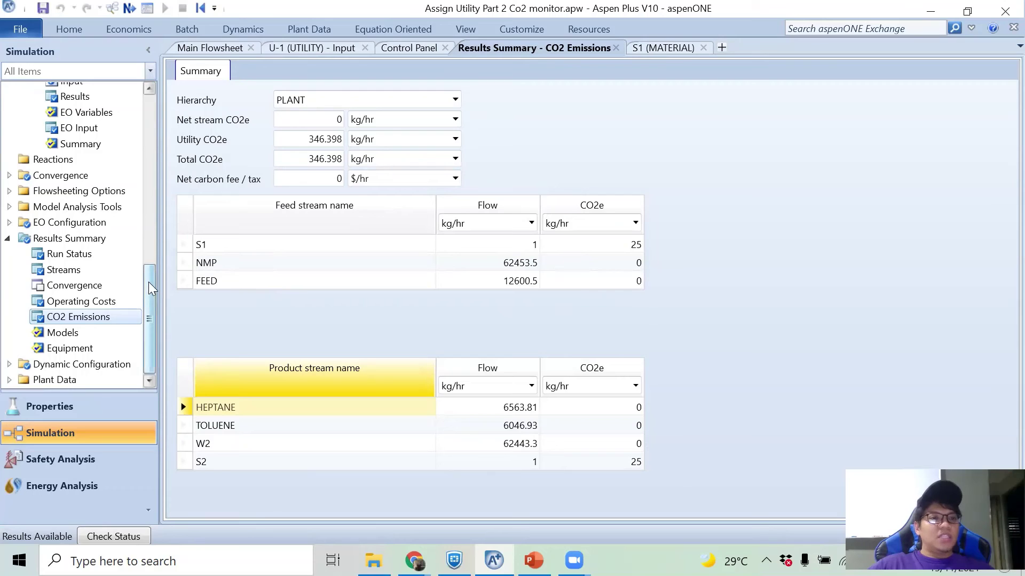
- Change stream S1's composition to an N2O mass flow of 1 kg/hr and clear its CH4 flow
{"action": "left_click", "coordinate": [212, 49]}
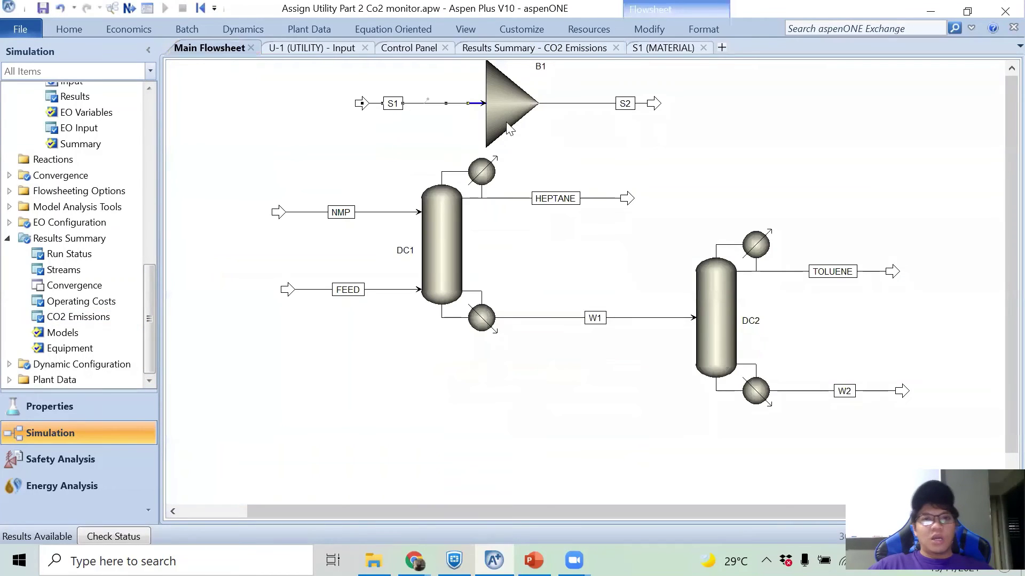
{"action": "double_click", "coordinate": [427, 108]}
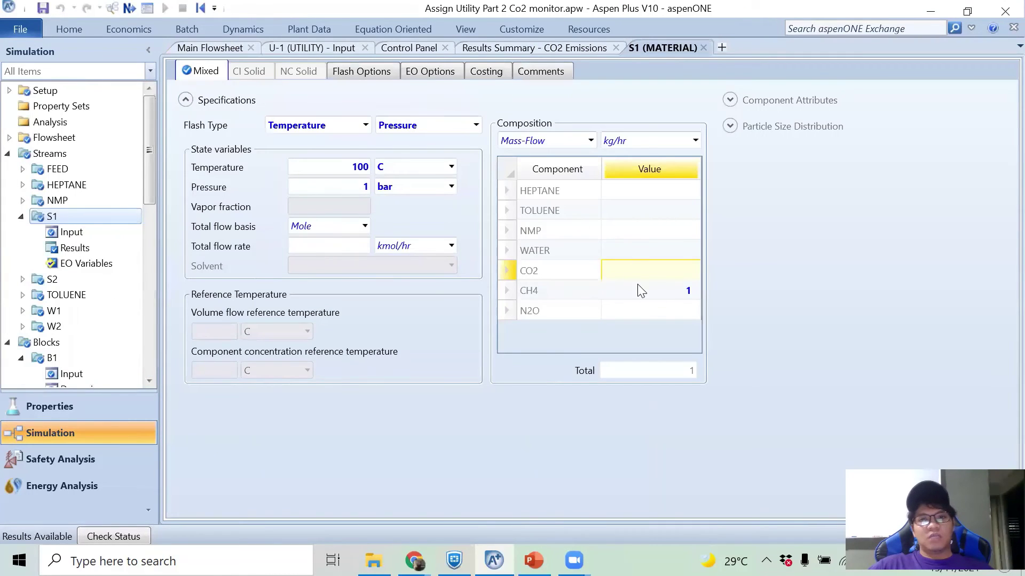
{"action": "left_click", "coordinate": [656, 314]}
{"action": "type", "text": "1"}
{"action": "key", "text": "Return"}
{"action": "left_click", "coordinate": [694, 289]}
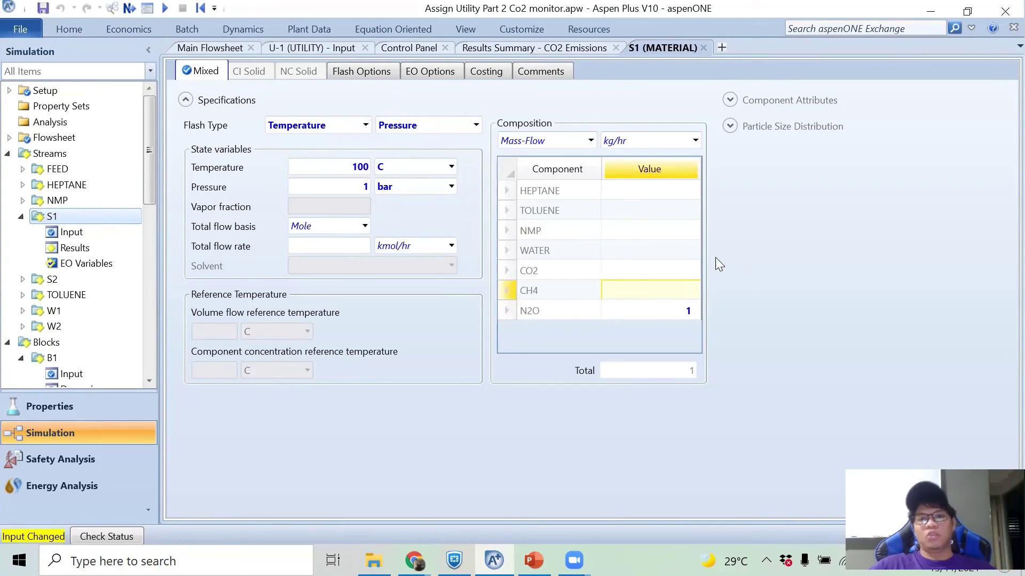
- Rerun the simulation with the N2O feed and check the streams' CO2e in the CO2 emissions summary
{"action": "left_click", "coordinate": [131, 10]}
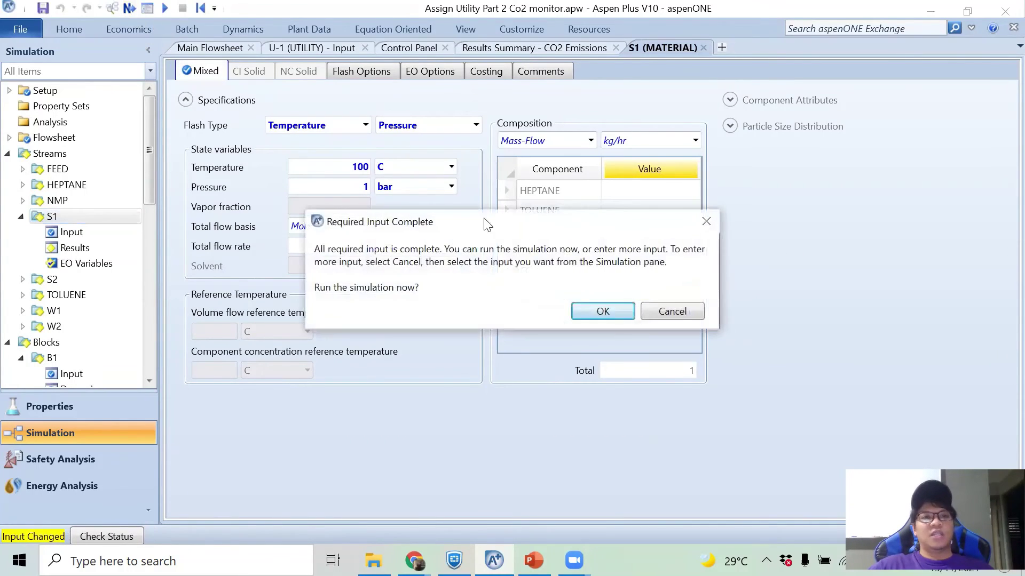
{"action": "left_click", "coordinate": [600, 316]}
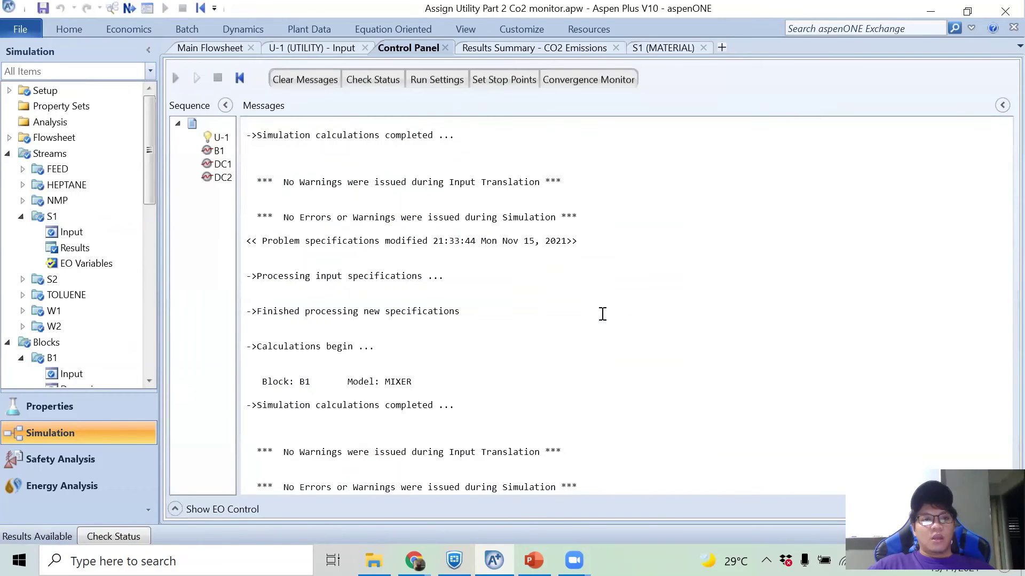
{"action": "left_click_drag", "start_coordinate": [149, 156], "coordinate": [149, 339]}
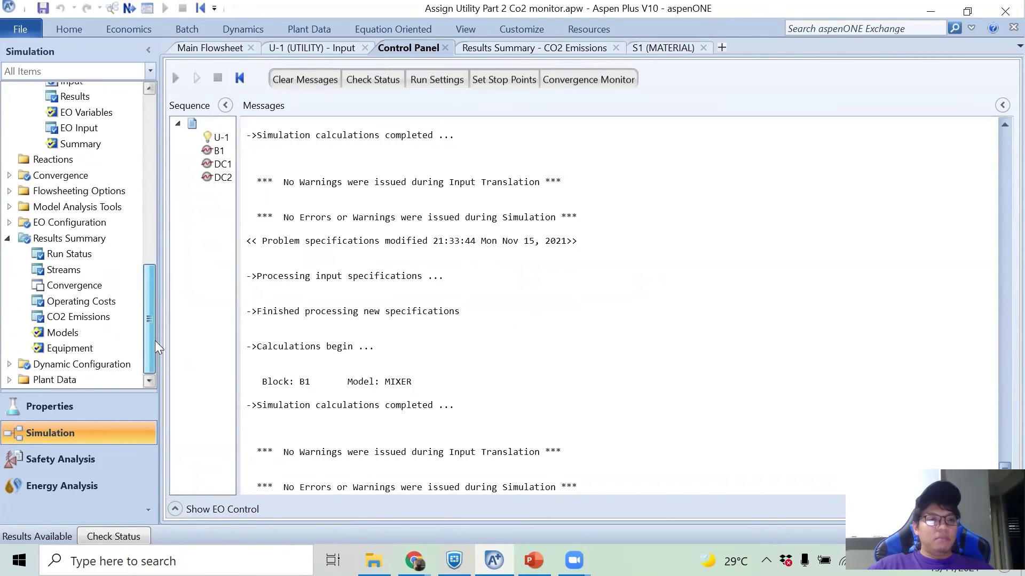
{"action": "double_click", "coordinate": [96, 317]}
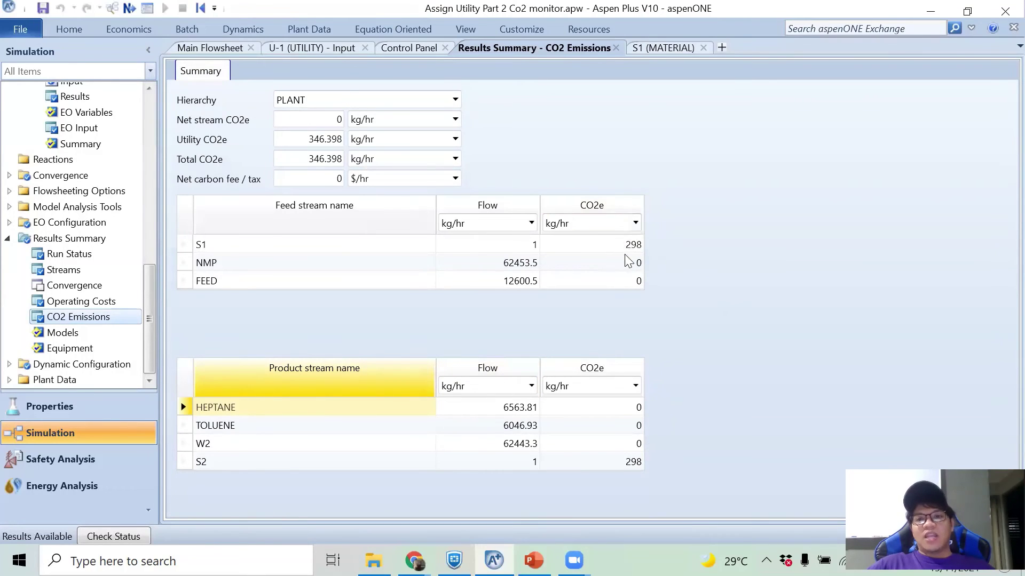
{"action": "left_click", "coordinate": [621, 233]}
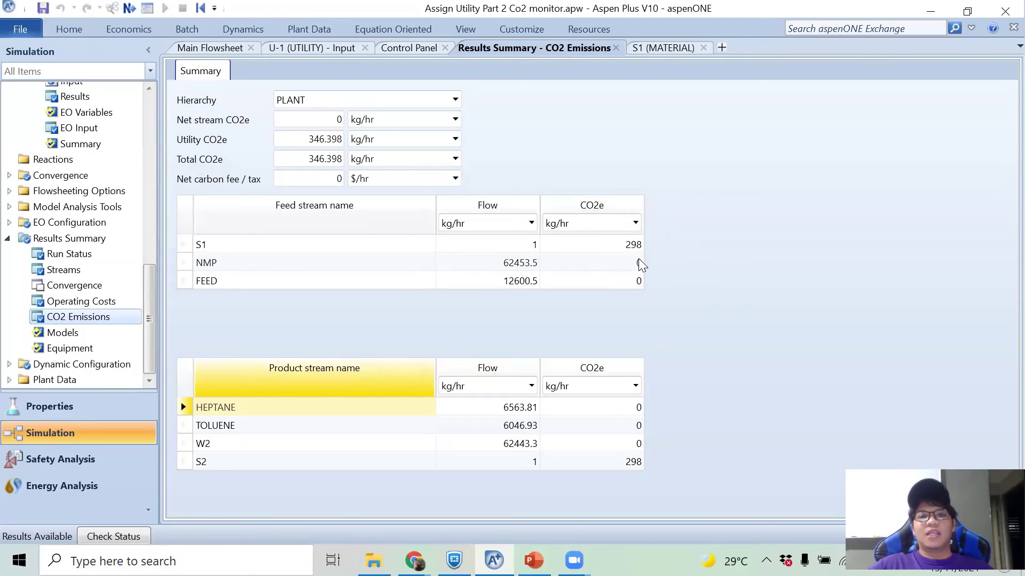